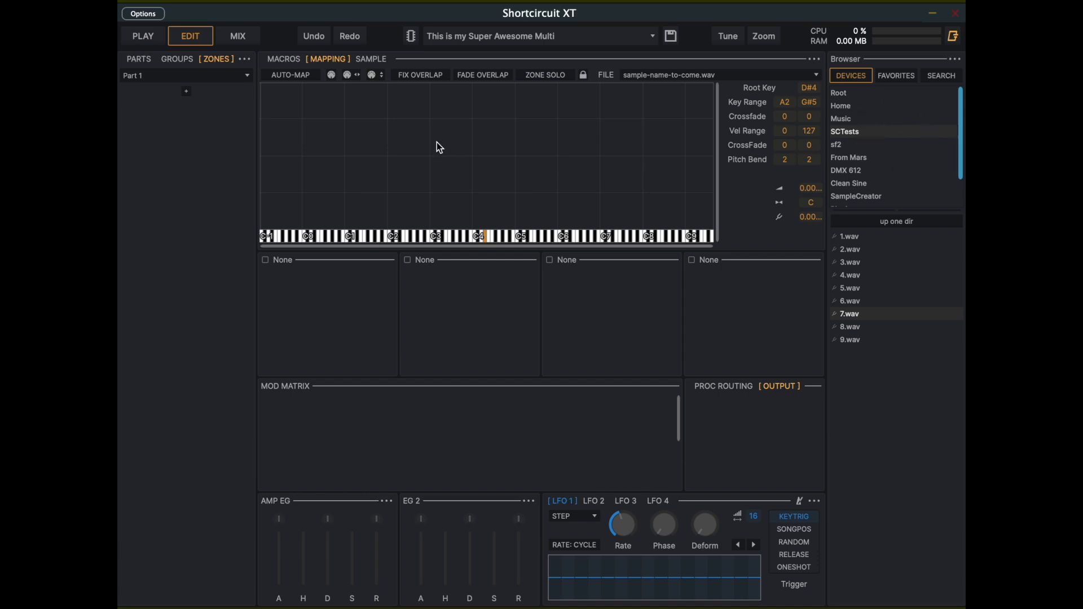
Look over the Play, Edit and Mix screens, returning to the Edit screen
left_click(149, 45)
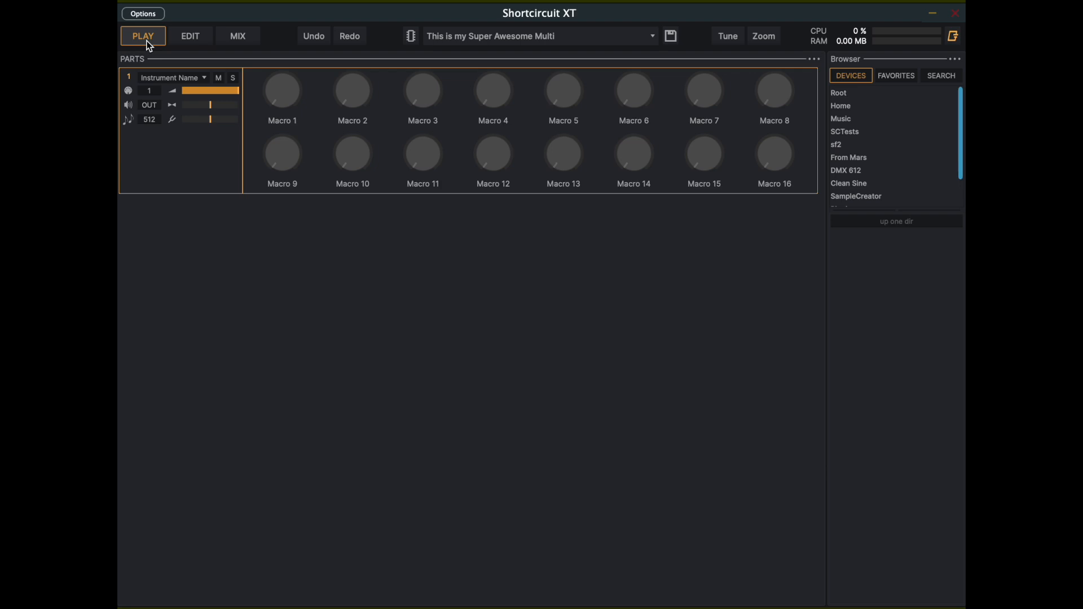
left_click(191, 38)
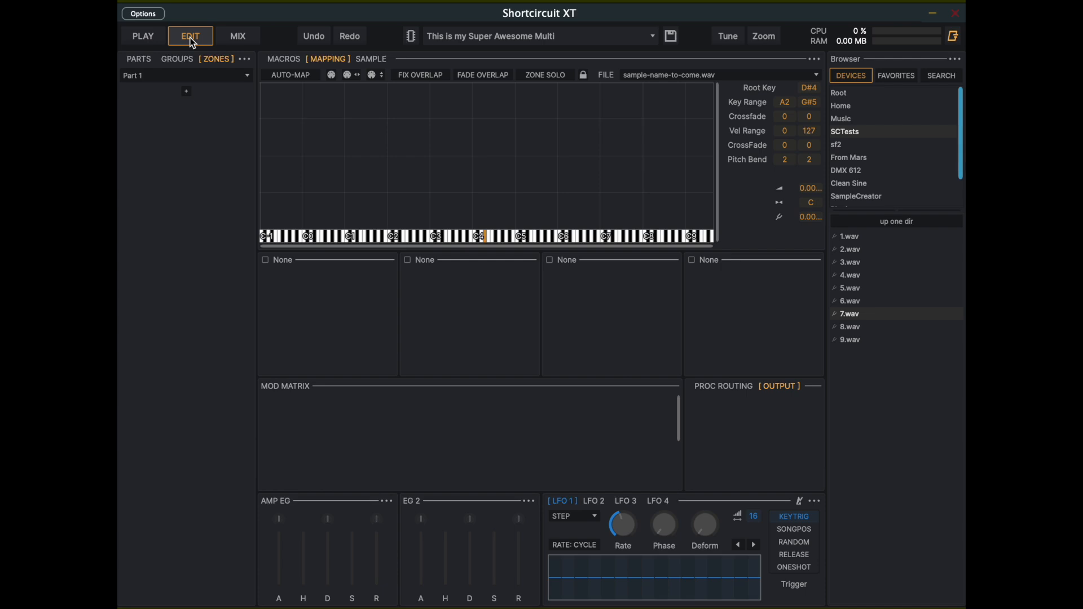
left_click(243, 42)
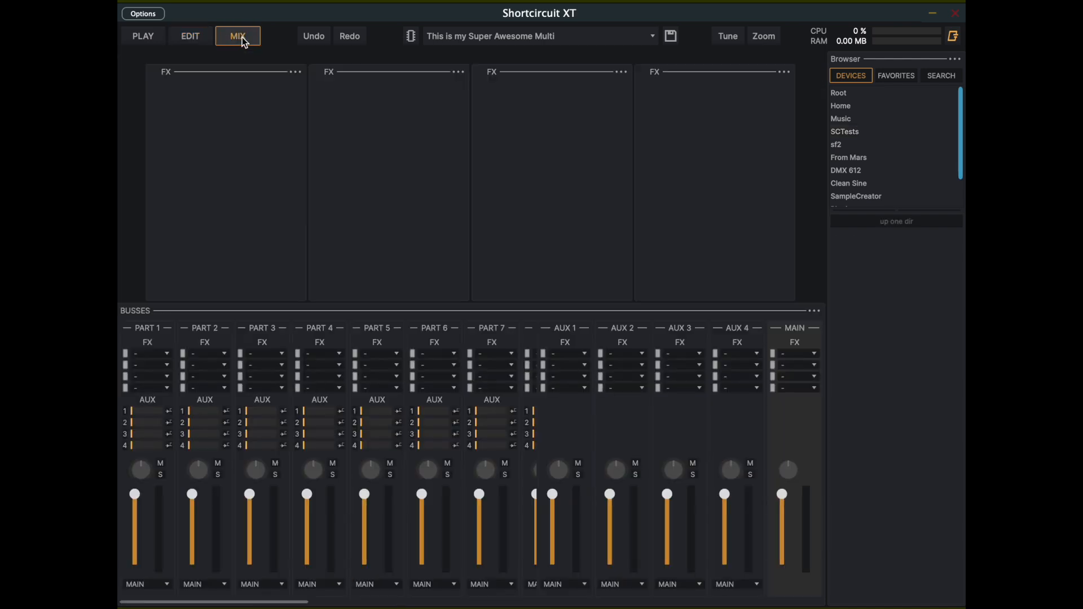
left_click(192, 37)
left_click(236, 36)
left_click(201, 38)
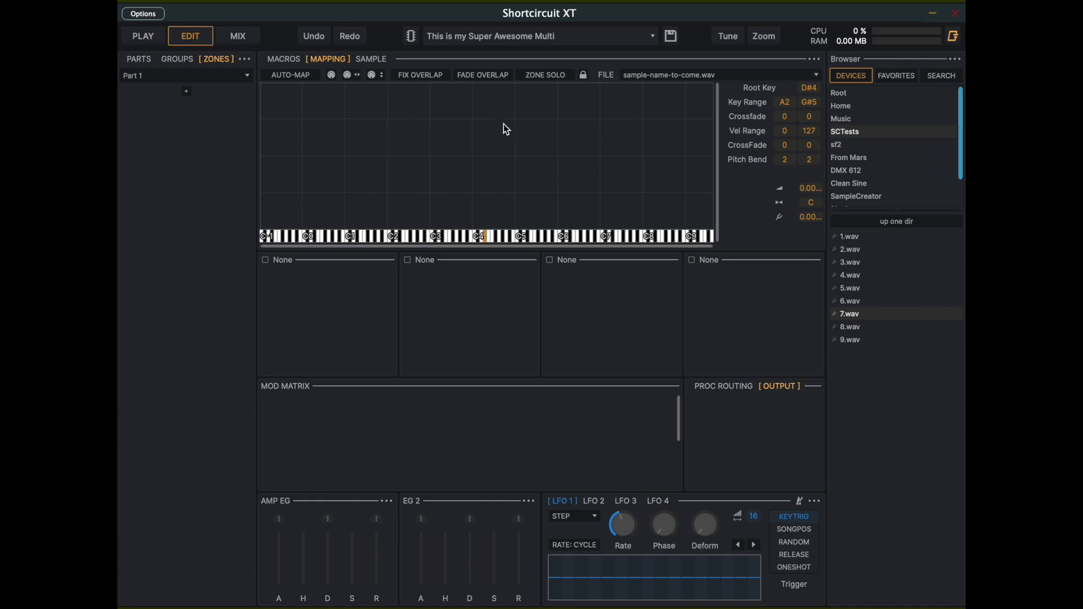
Look at the sample and macros views of the Edit screen, returning to the zone mapping view
left_click(372, 60)
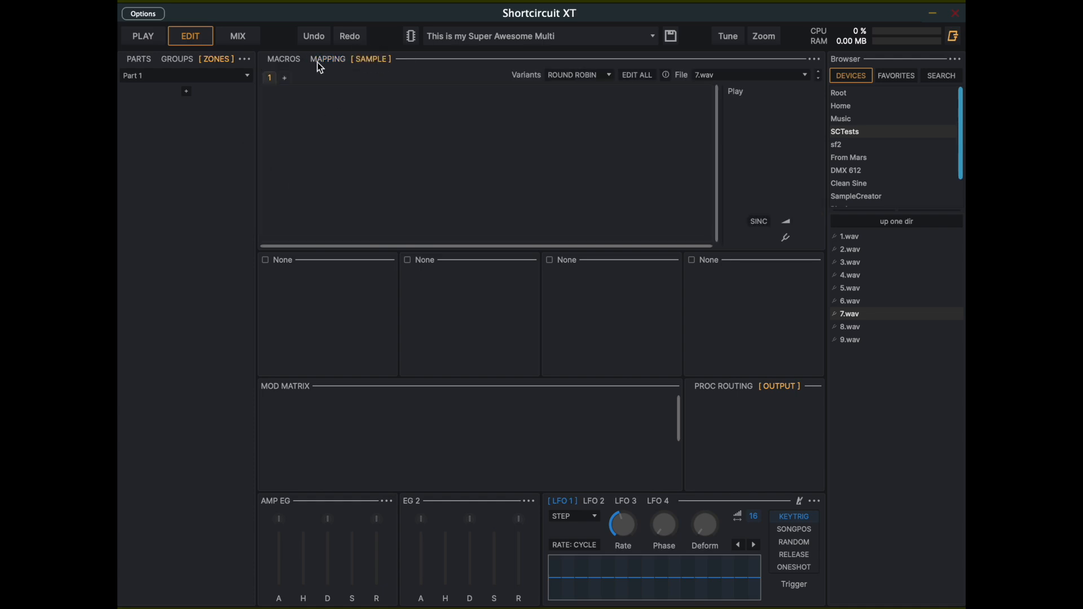
left_click(286, 61)
left_click(328, 60)
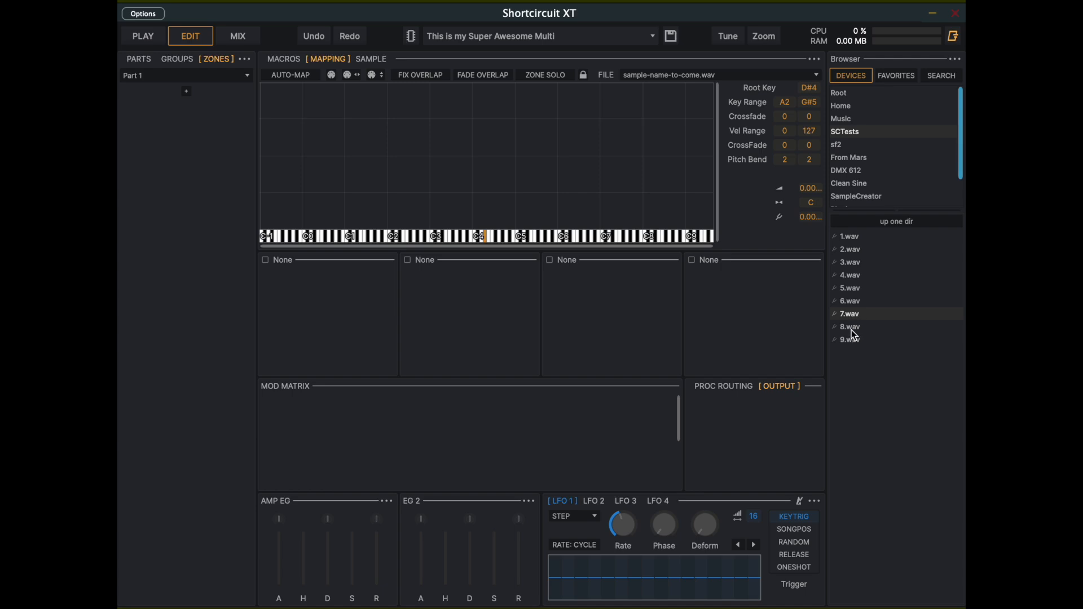
Load 7.wav from the file browser onto the mapping area as a zone spanning F#2 to D#5 and audition it
left_click_drag(851, 314, 469, 162)
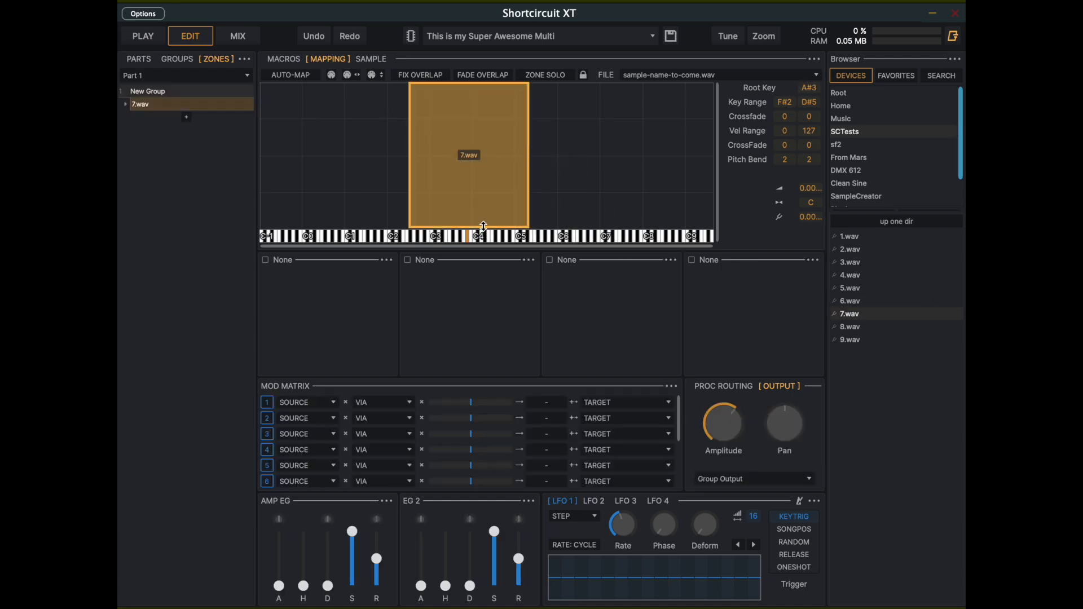
left_click(476, 237)
left_click(478, 241)
Show the waveform of the 7.wav zone and adjust its playback range to start at 500 and end at 12004
double_click(483, 176)
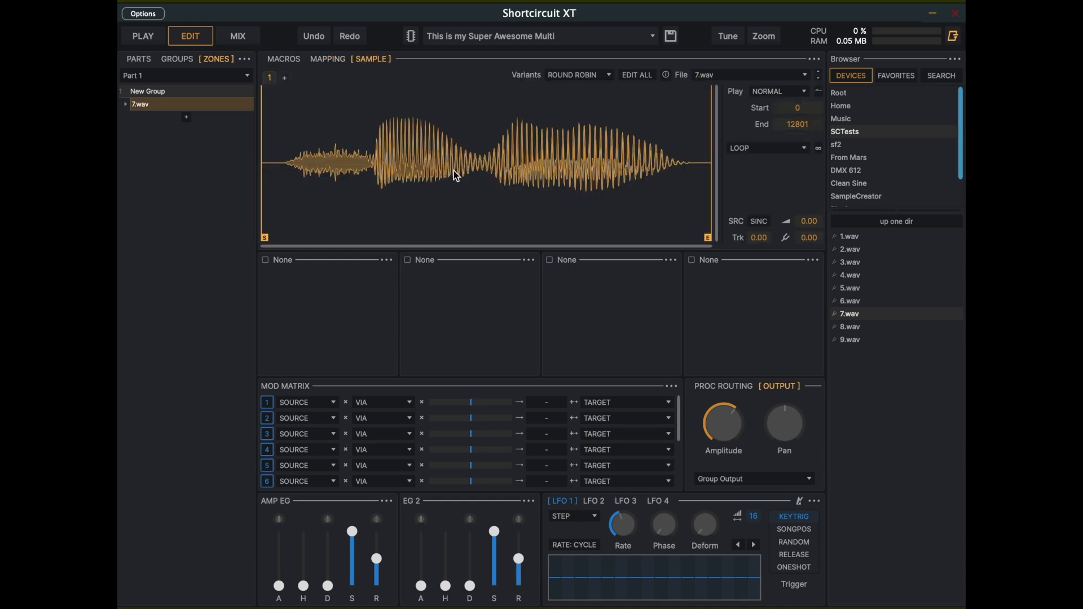
left_click_drag(265, 237, 371, 236)
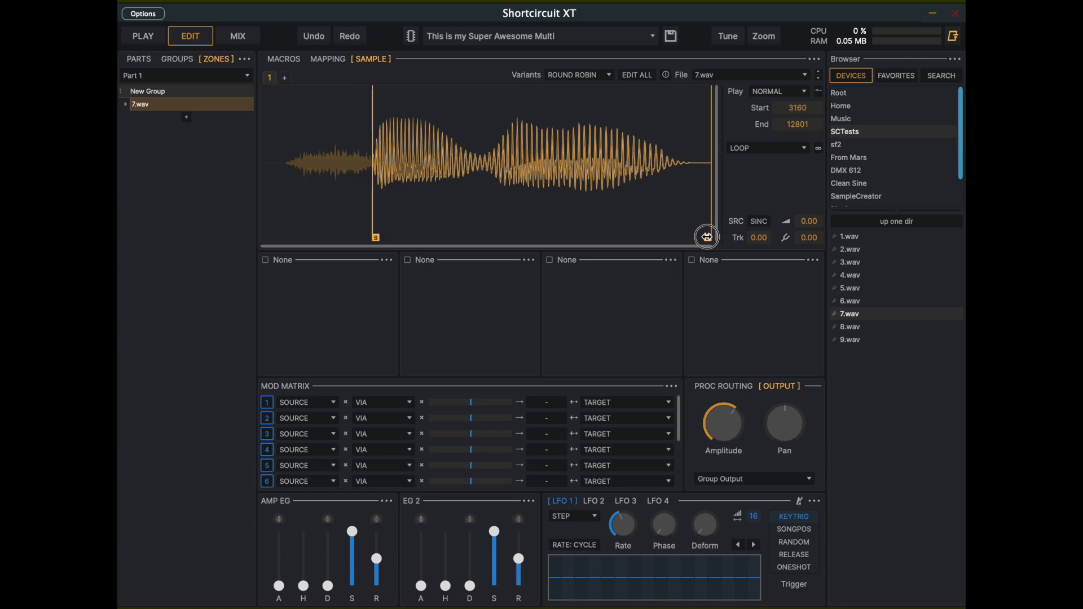
mouse_move(707, 237)
left_mouse_down()
mouse_move(465, 215)
mouse_move(488, 217)
left_mouse_up()
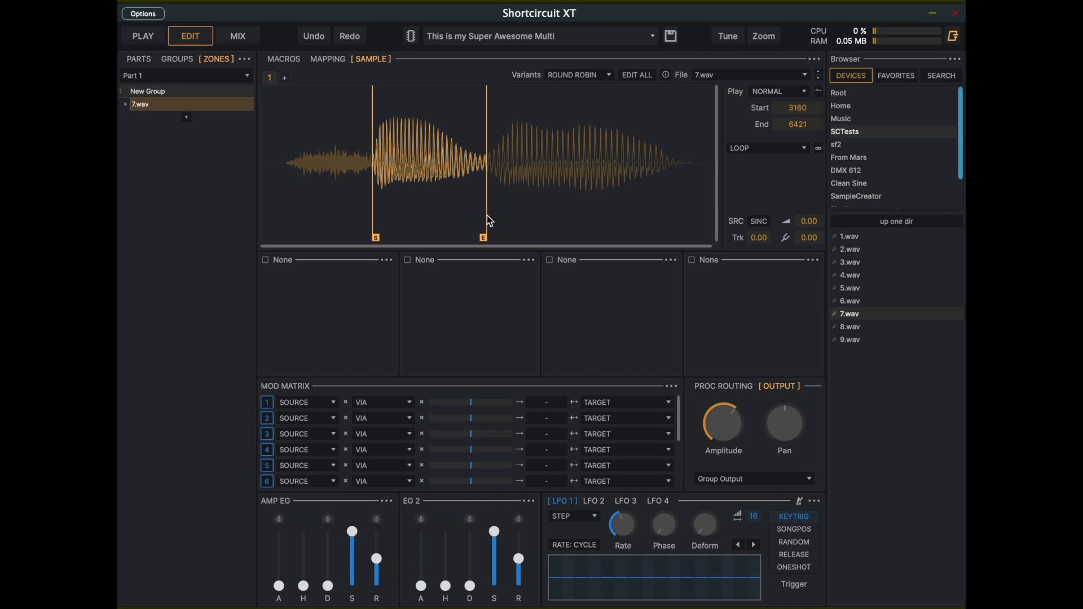
left_click_drag(377, 237, 279, 238)
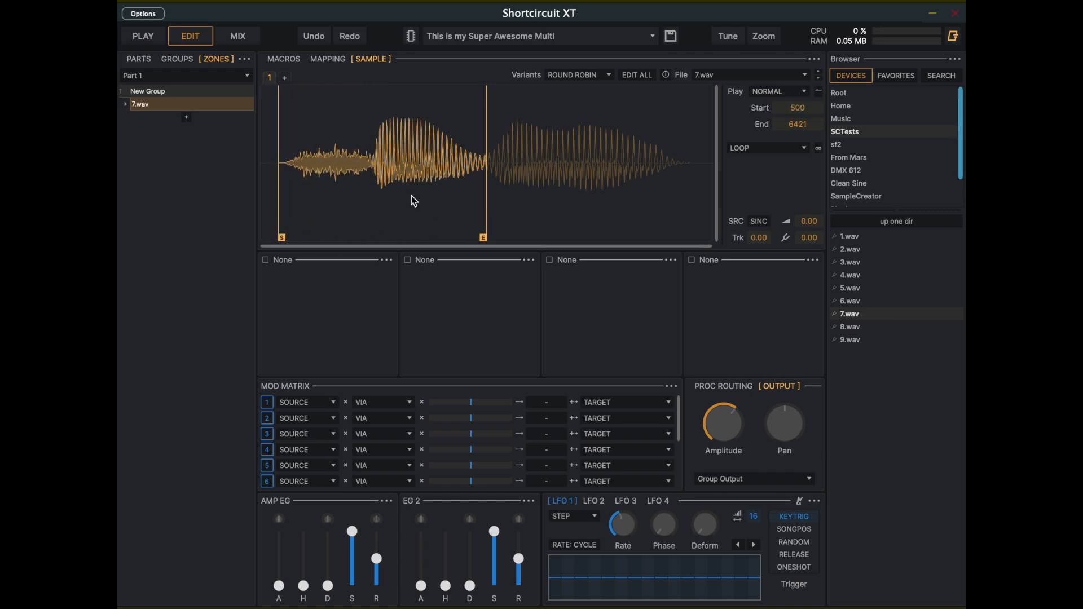
left_click_drag(483, 237, 684, 251)
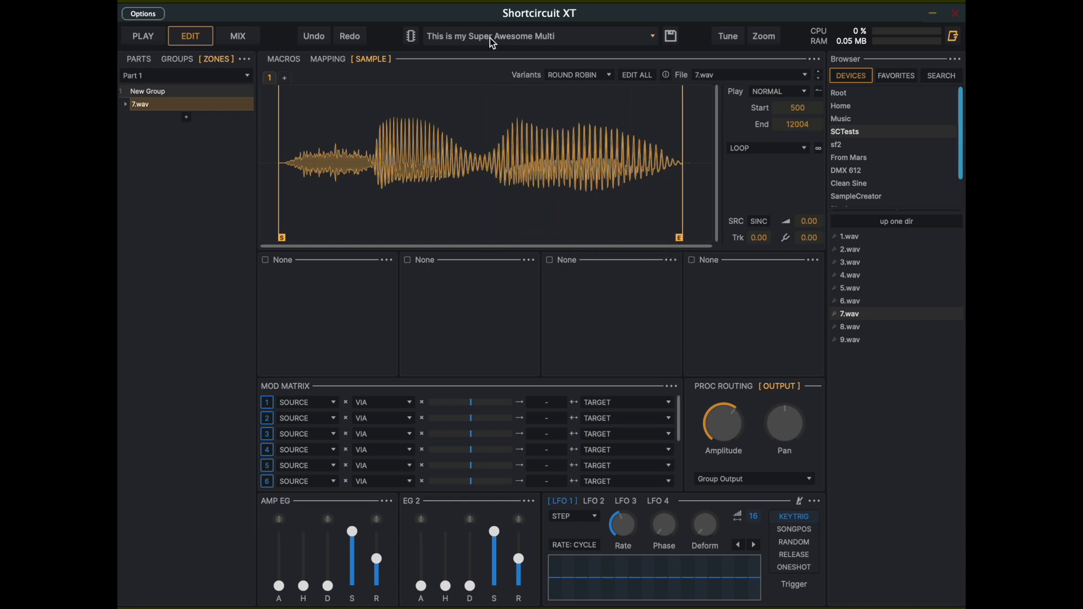
Reset the engine to blank and return to the zone mapping view
left_click(644, 40)
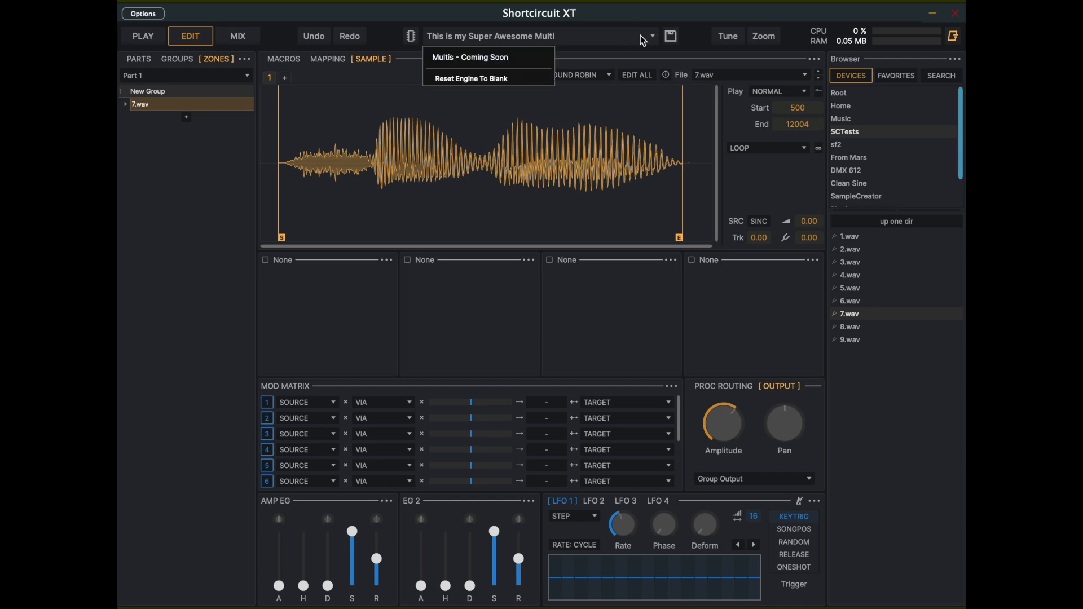
left_click(500, 79)
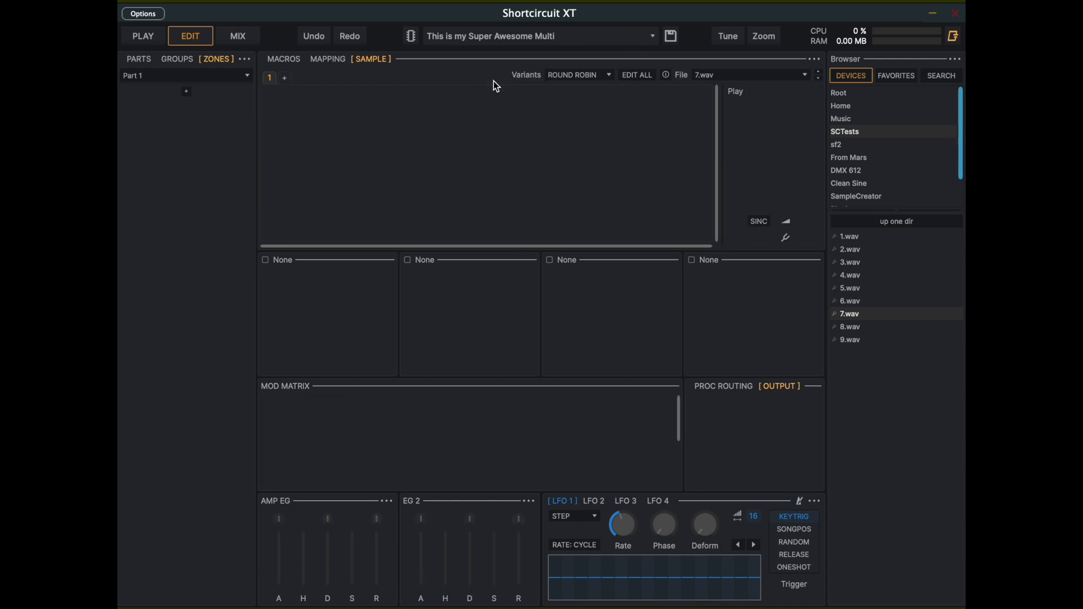
left_click(316, 58)
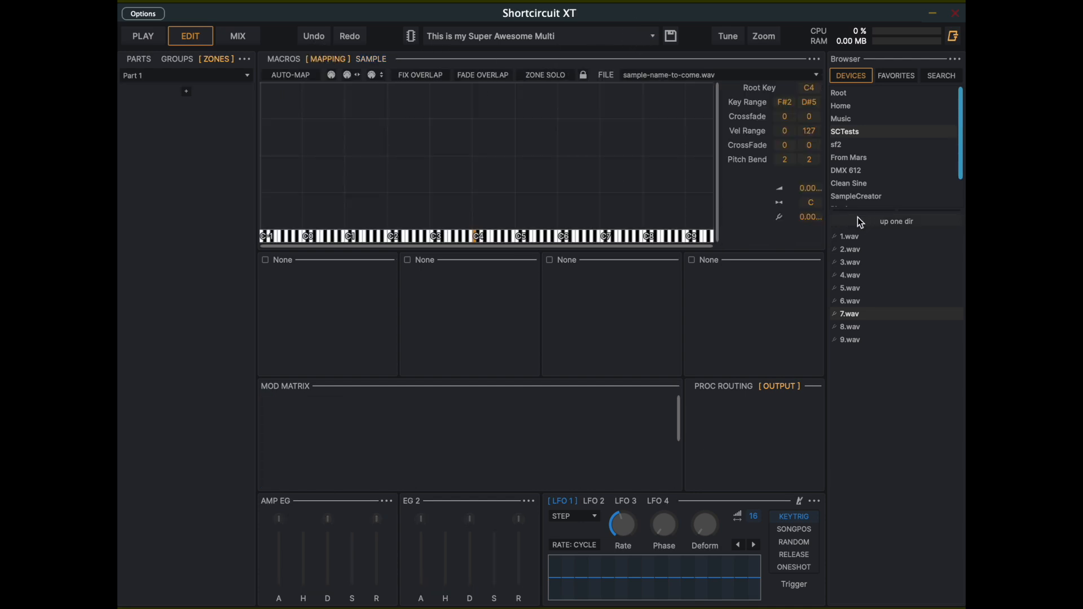
Find WK Drum Loop.wav in the SCTests wav folder and map it as a zone spanning F2 to E5
left_click(899, 224)
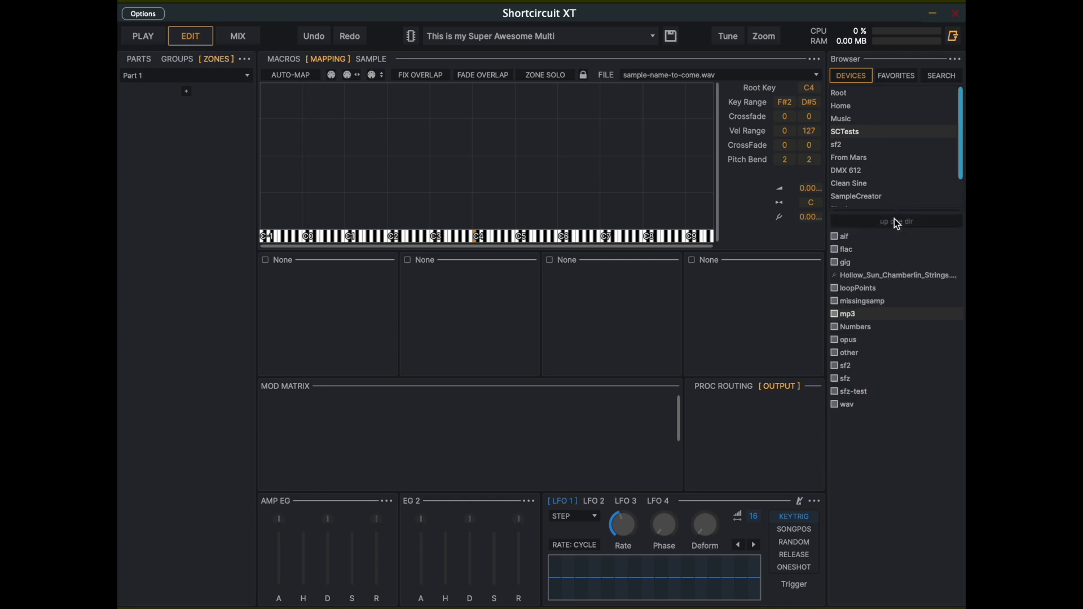
double_click(852, 404)
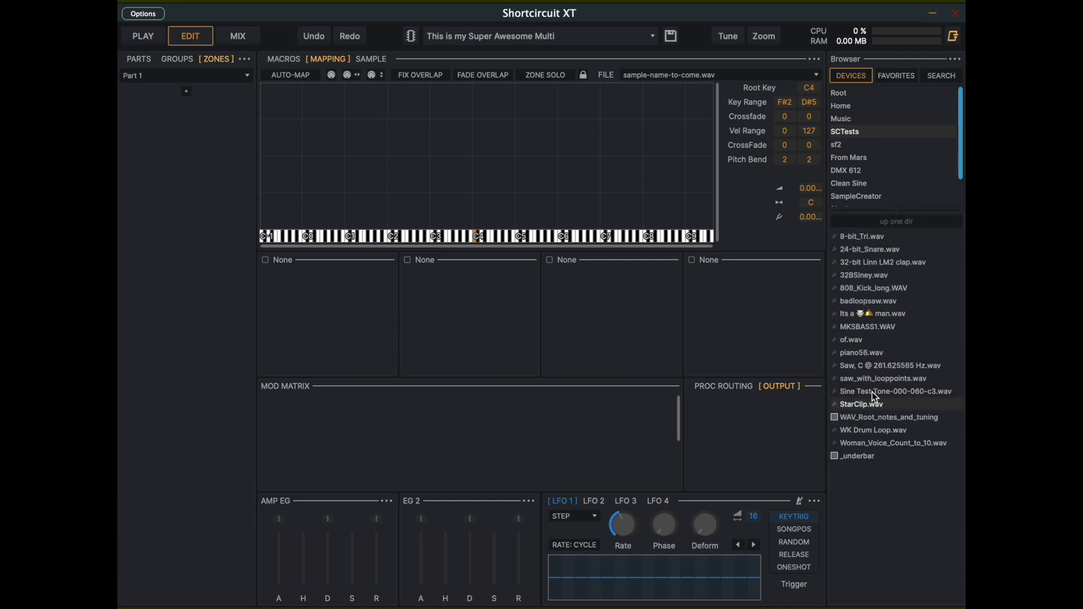
left_click(865, 433)
left_click_drag(865, 435, 468, 159)
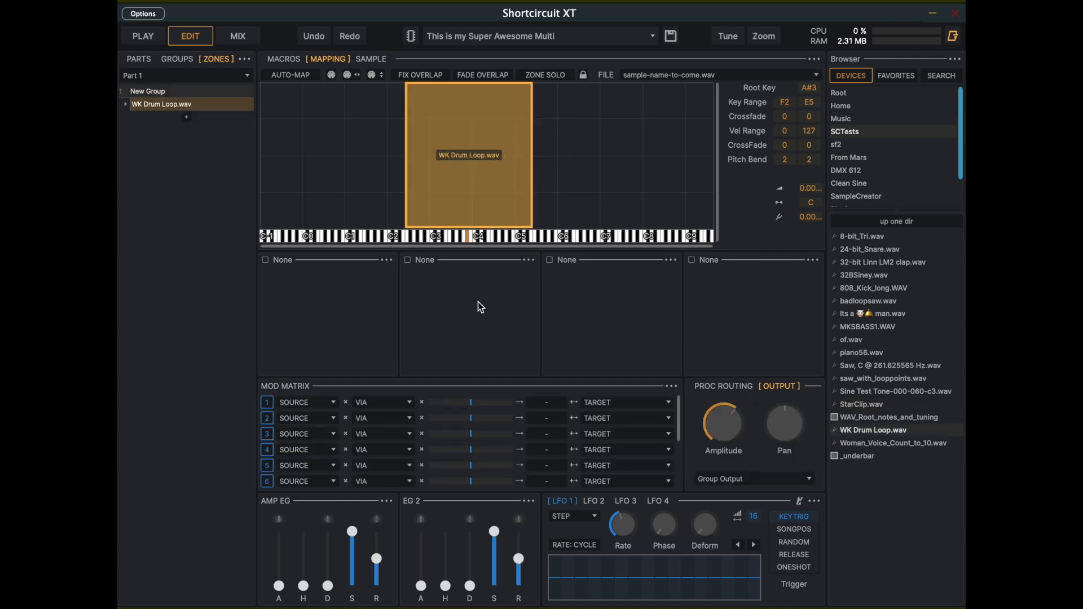
Audition the drum loop, shift its zone to root key E4, and extend the lower key limit to C2
left_click(469, 236)
left_click_drag(472, 182, 503, 187)
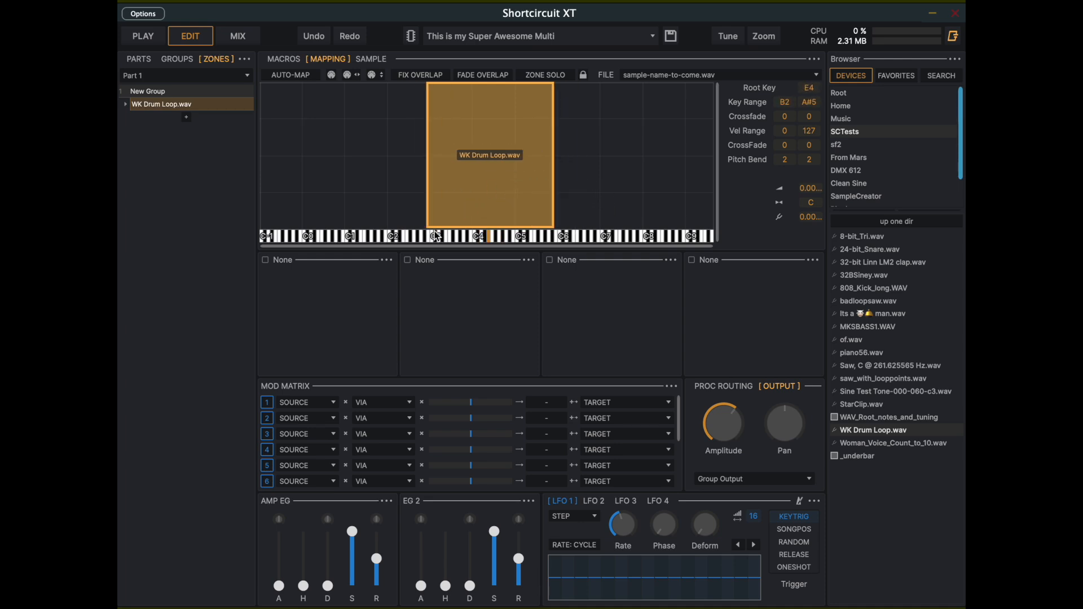
left_click_drag(427, 227, 388, 237)
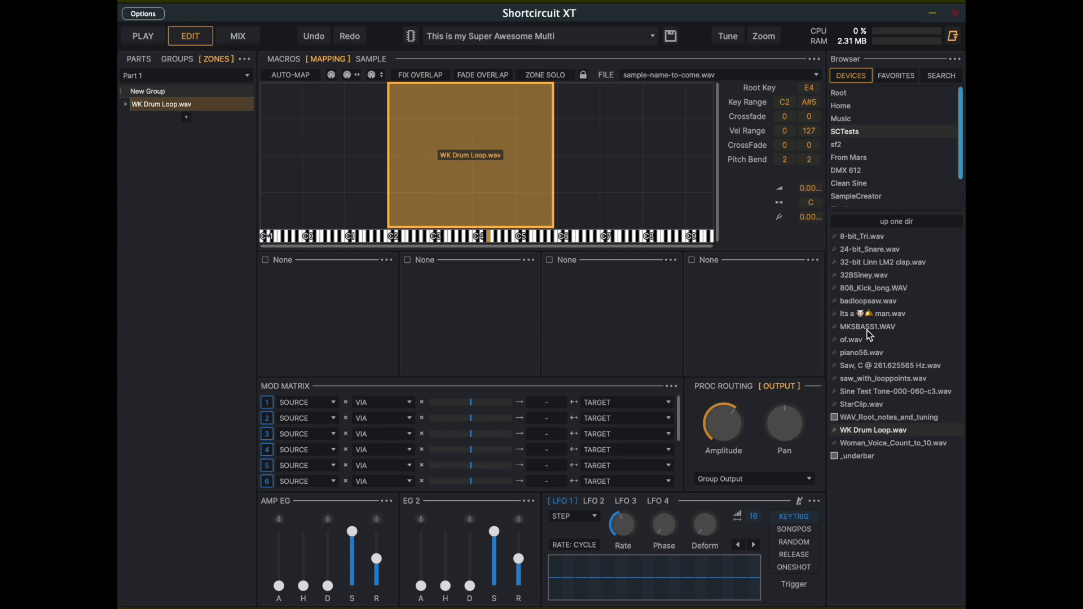
Layer piano56.wav over the drum loop as a zone spanning F#2 to A5 and audition the overlap
left_click_drag(861, 353, 494, 168)
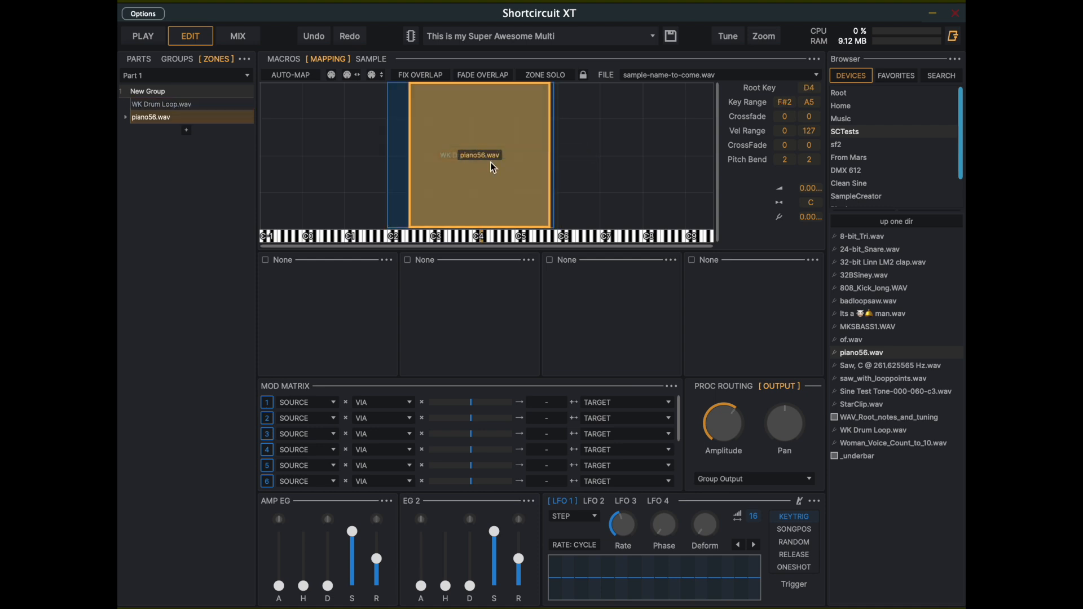
left_click(482, 238)
left_click(462, 236)
Compare the drum loop and piano zones by selecting each in the zone list and both together
left_click(219, 103)
left_click(215, 121)
left_click(213, 103)
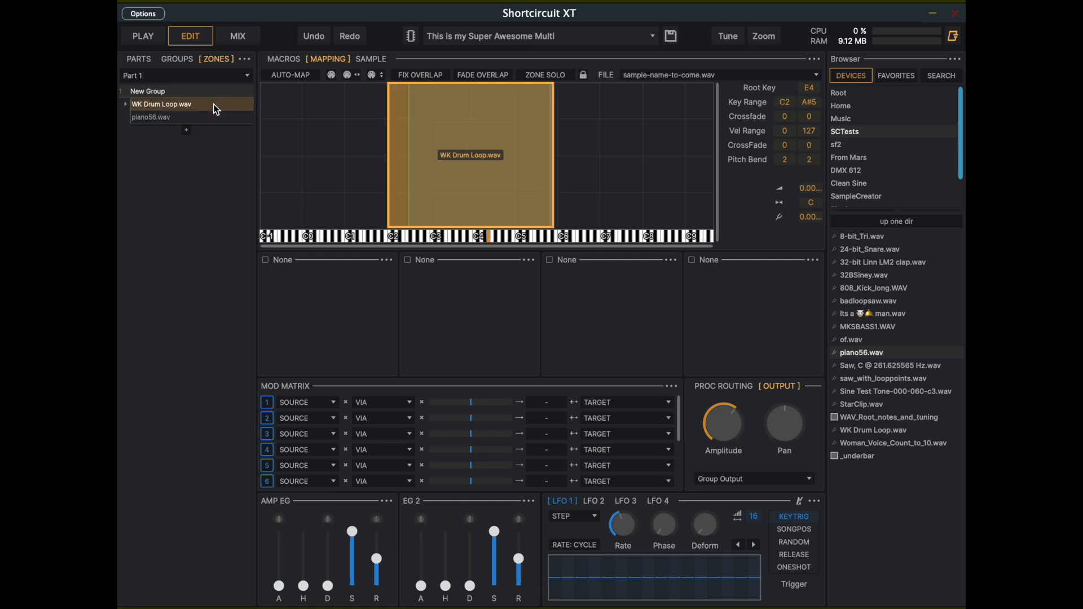
left_click(207, 121, "ctrl")
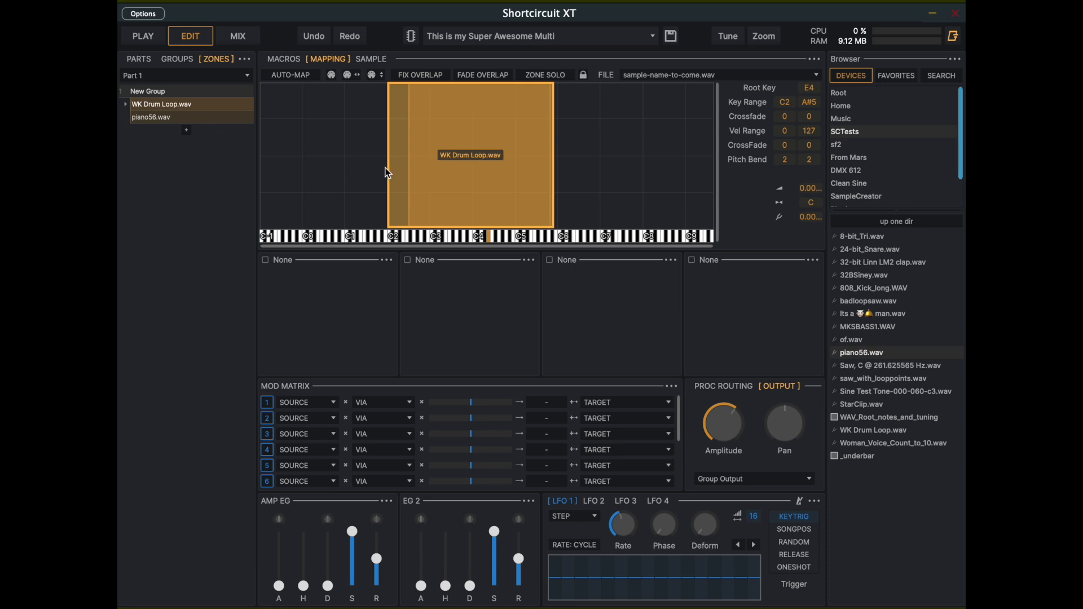
Delete the piano56.wav zone from the group
left_click(225, 120)
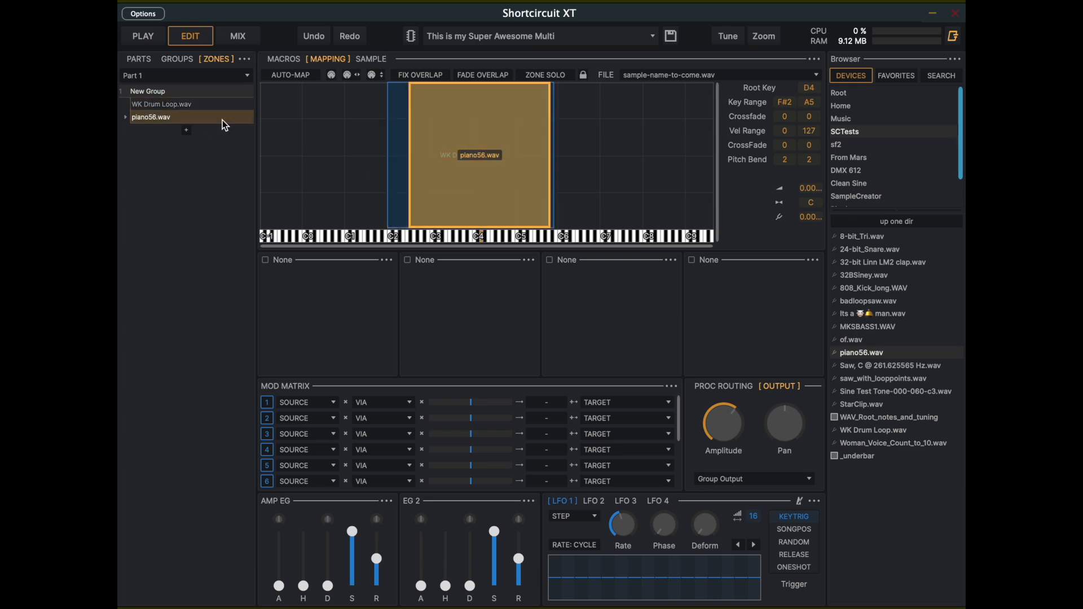
right_click(223, 121)
left_click(246, 163)
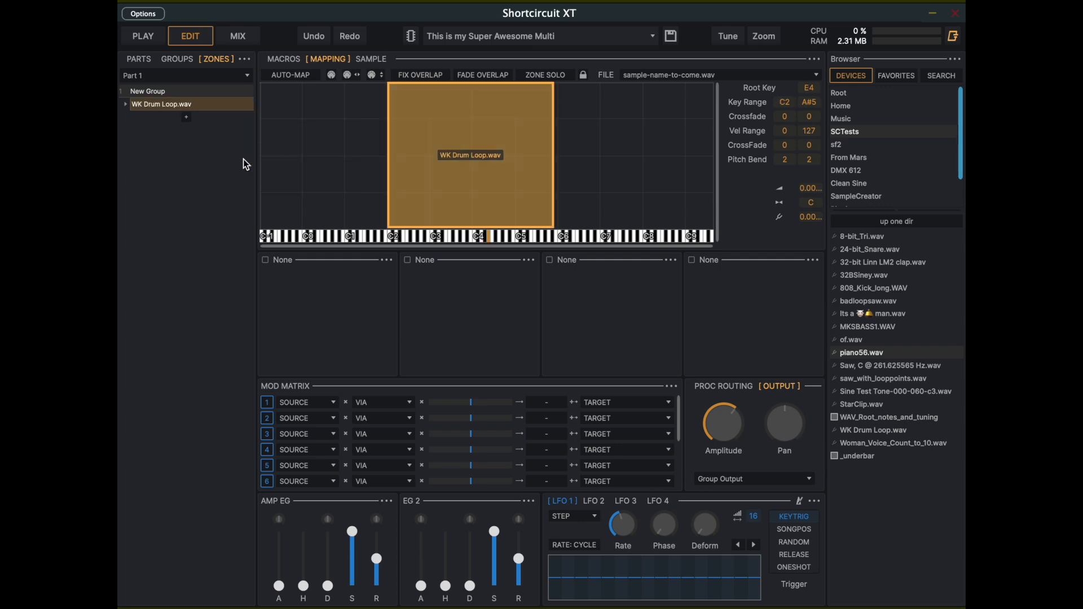
Add a Fast SVF filter to the drum loop zone's first processor slot, lower its cutoff, and audition the result
left_click(490, 239)
left_click(390, 260)
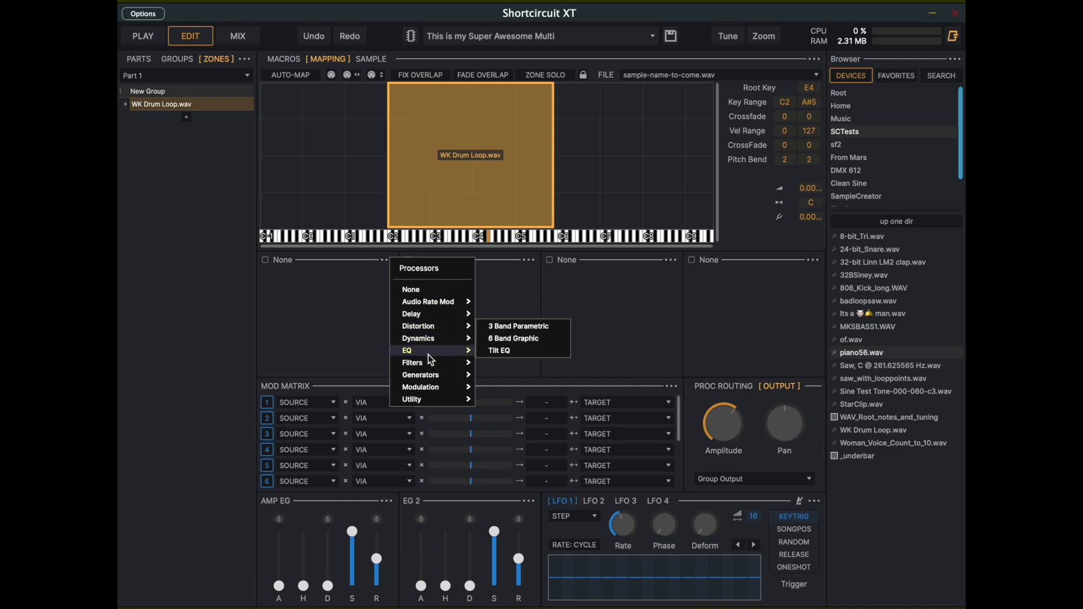
mouse_move(429, 363)
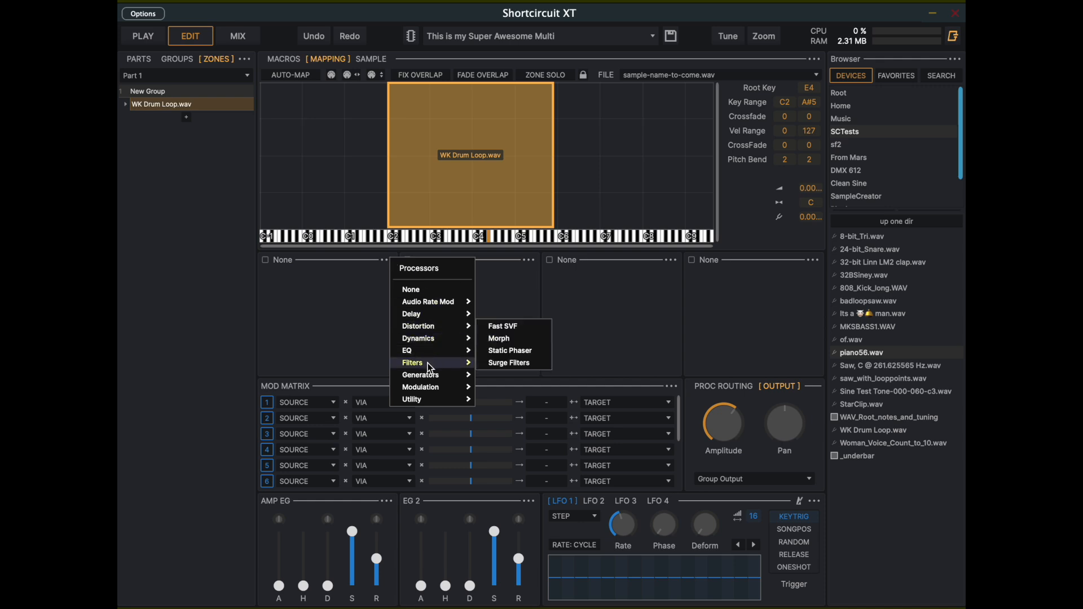
left_click(504, 327)
left_click_drag(302, 295, 303, 325)
left_click(487, 236)
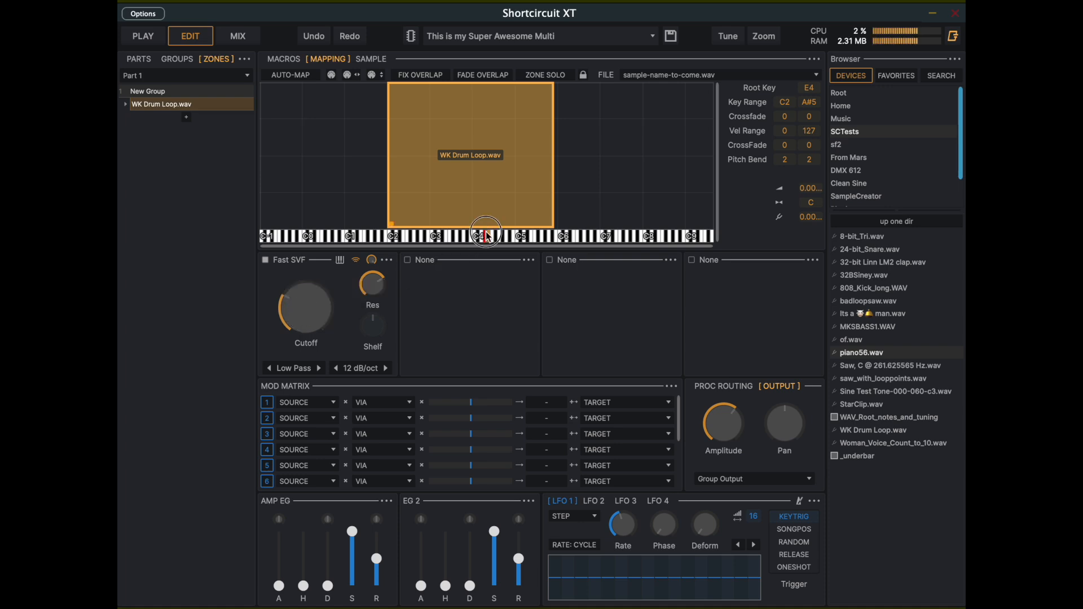
Raise the drum loop zone's output amplitude and audition the louder loop
left_click_drag(743, 434, 724, 402)
left_click(490, 236)
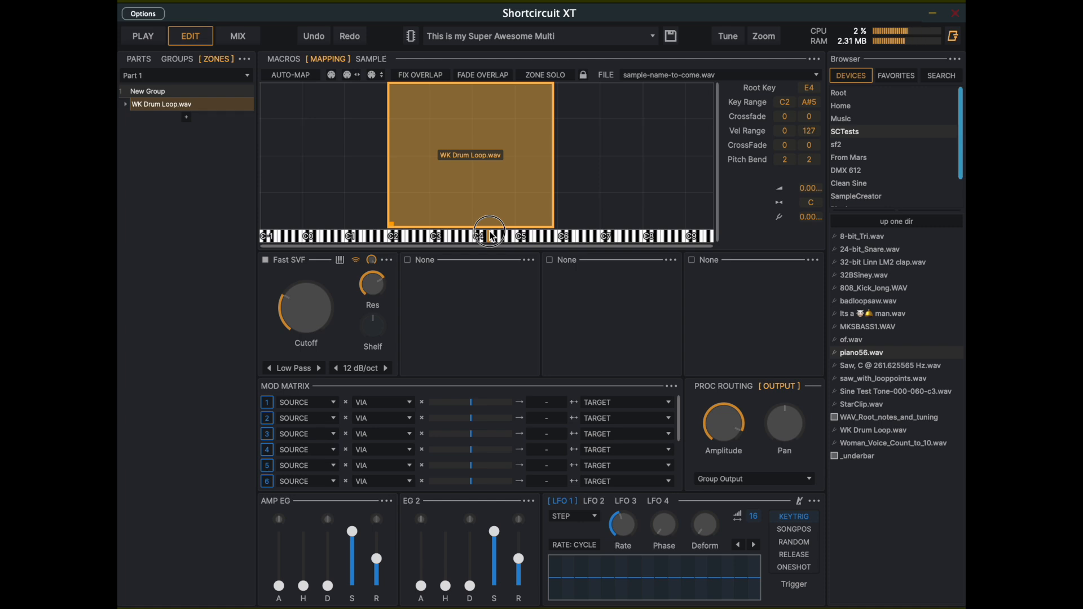
Pan the drum loop zone's output to about -95 %, audition it, and reset the pan to centre
left_click_drag(785, 423, 784, 483)
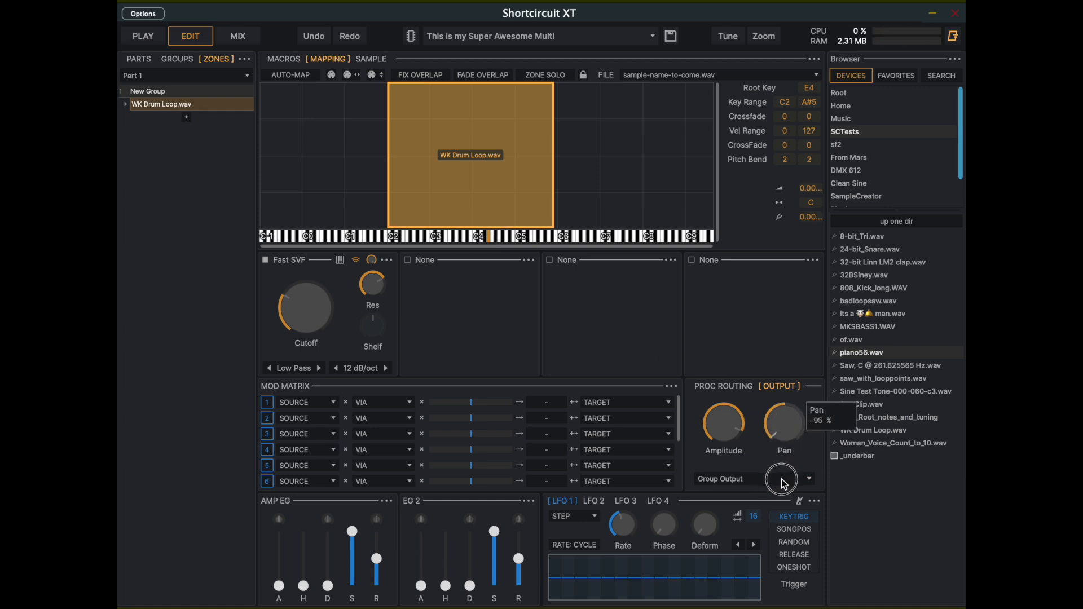
left_click(487, 236)
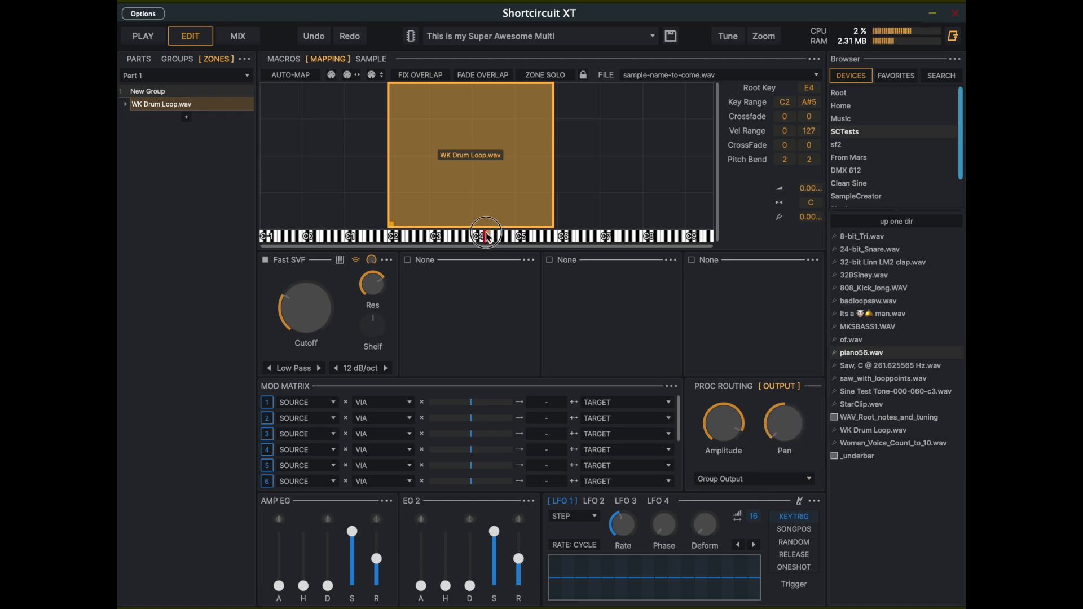
double_click(787, 424)
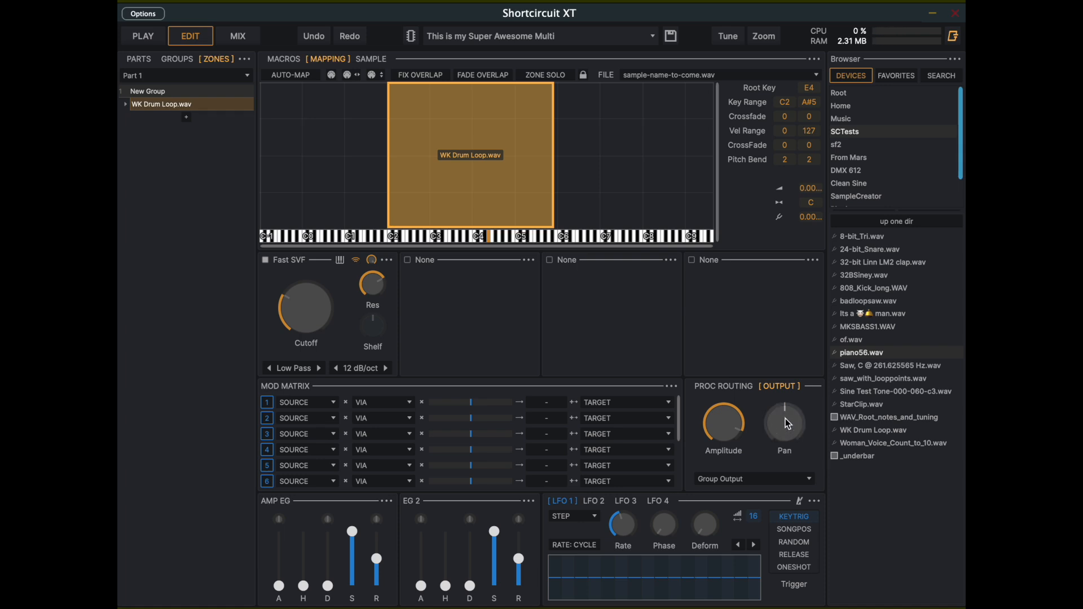
mouse_move(787, 423)
left_click(533, 259)
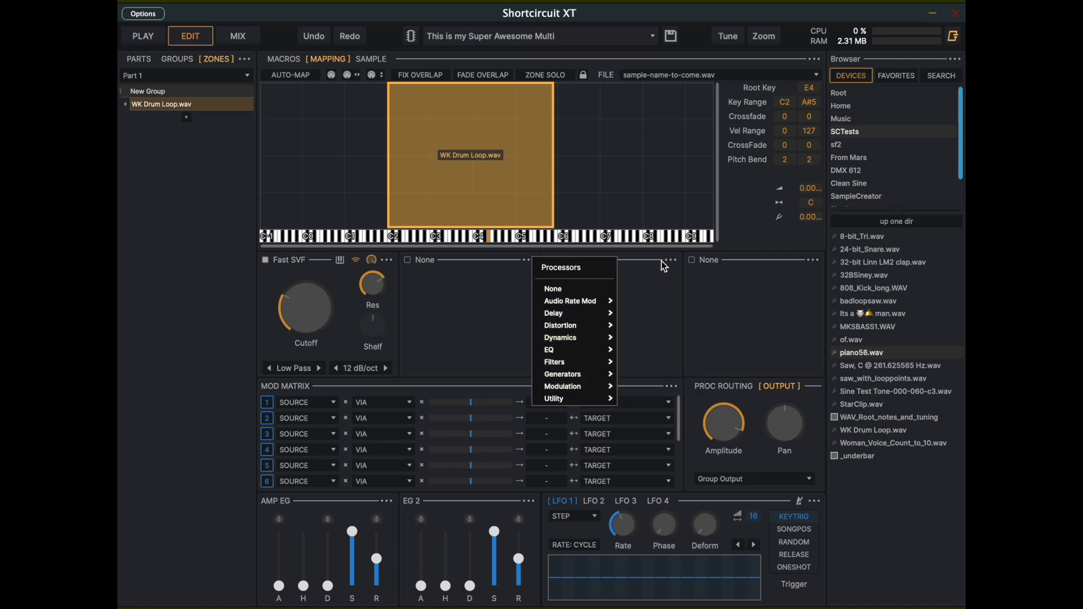
left_click(659, 289)
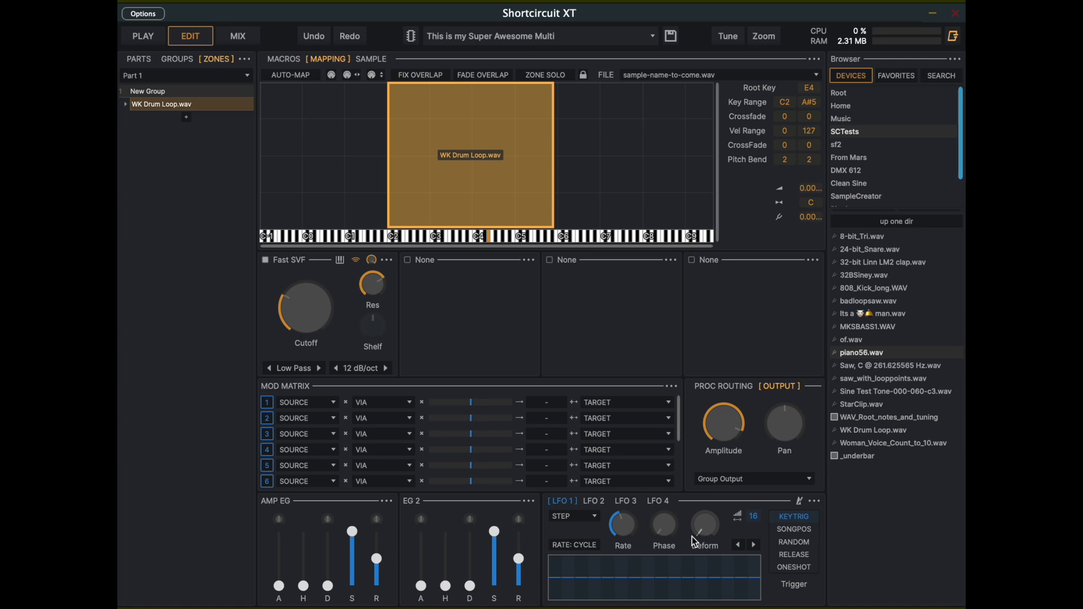
Change LFO 1's shape to SINE and route LFO 1 to the Fast SVF cutoff in the first mod matrix row
left_click(587, 521)
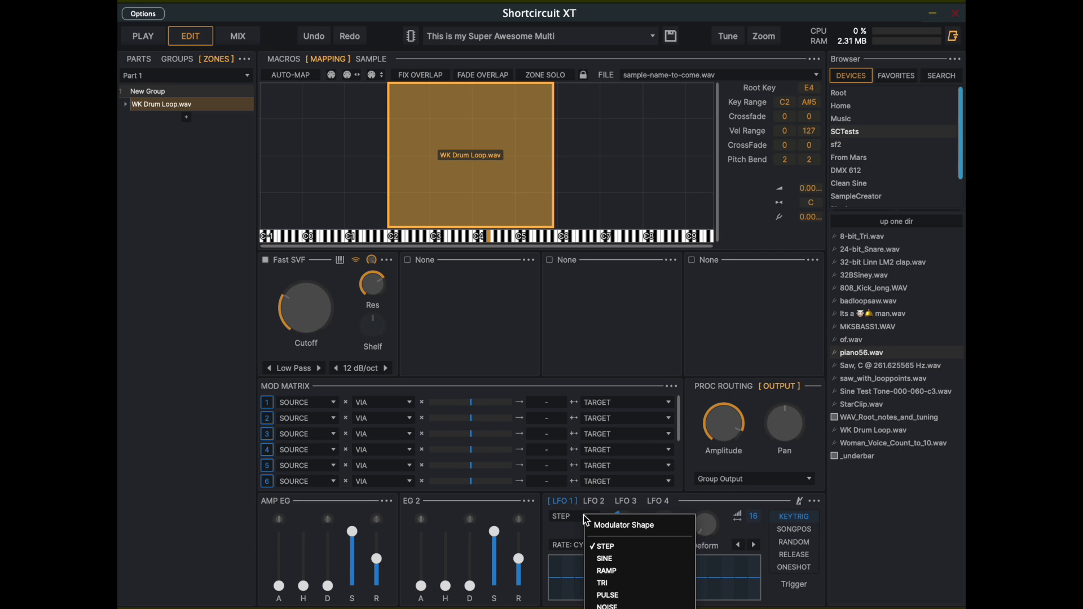
left_click(606, 560)
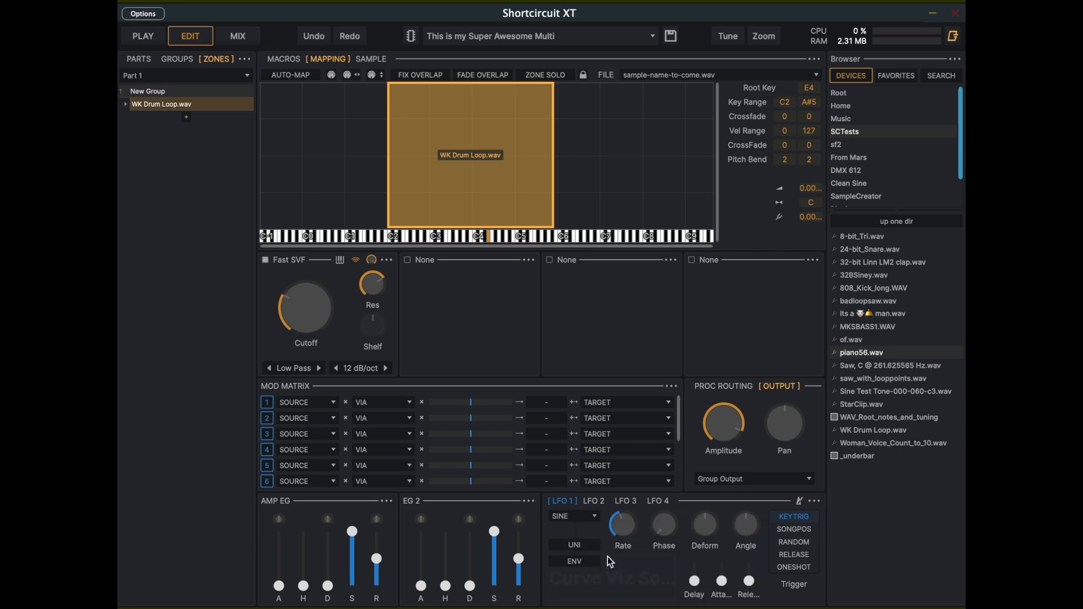
left_click(304, 404)
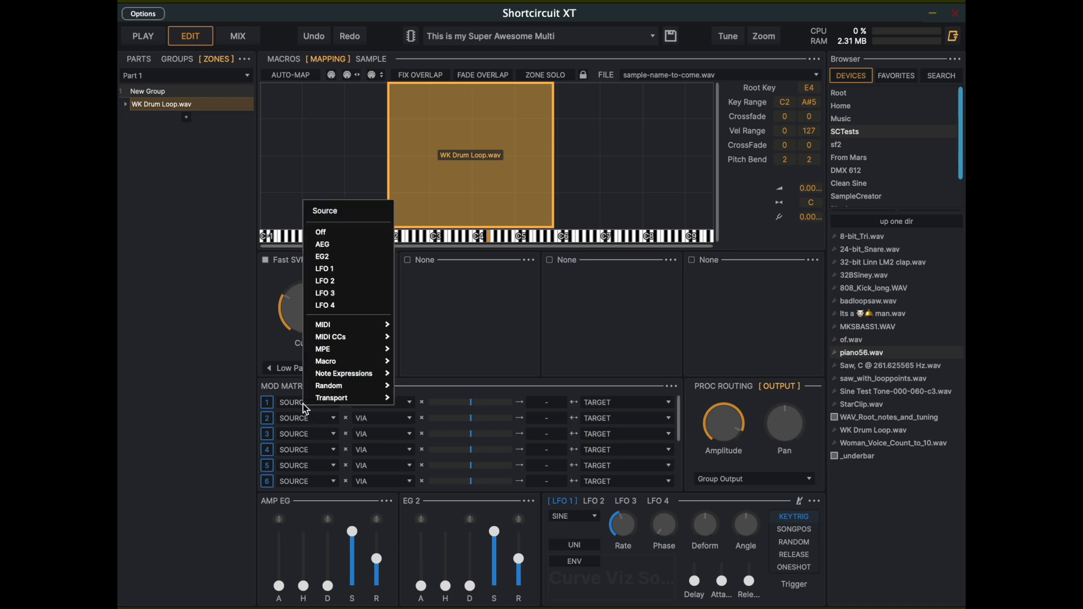
left_click(333, 270)
left_click(615, 404)
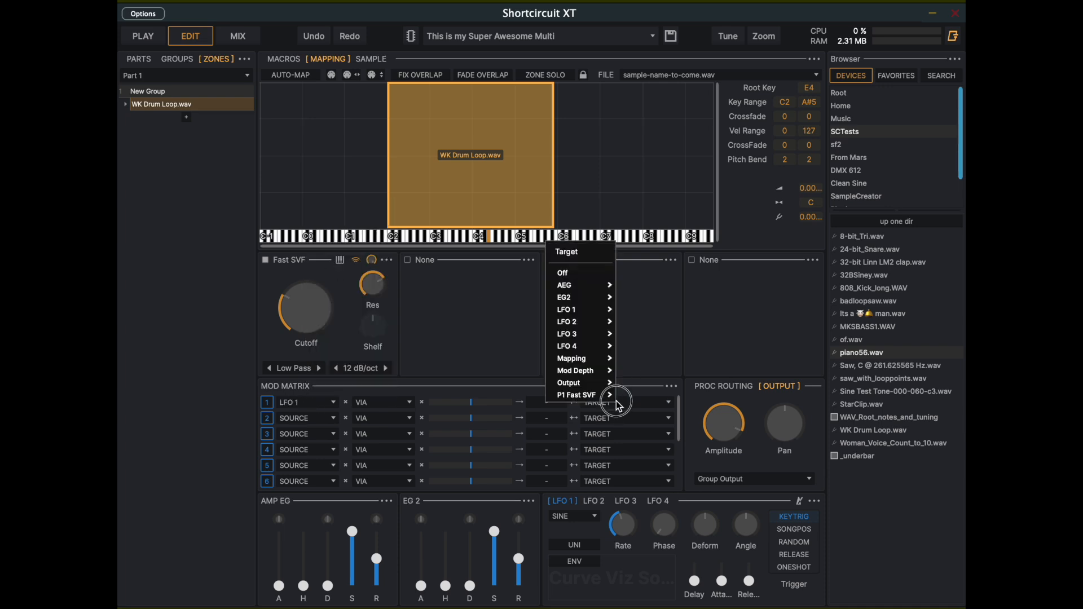
mouse_move(602, 401)
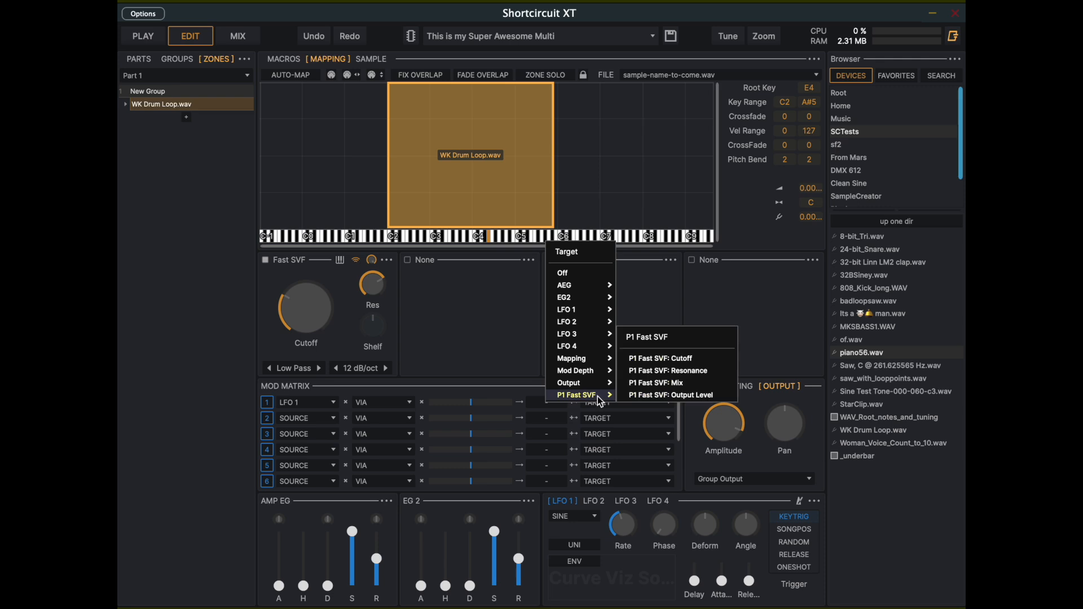
left_click(680, 359)
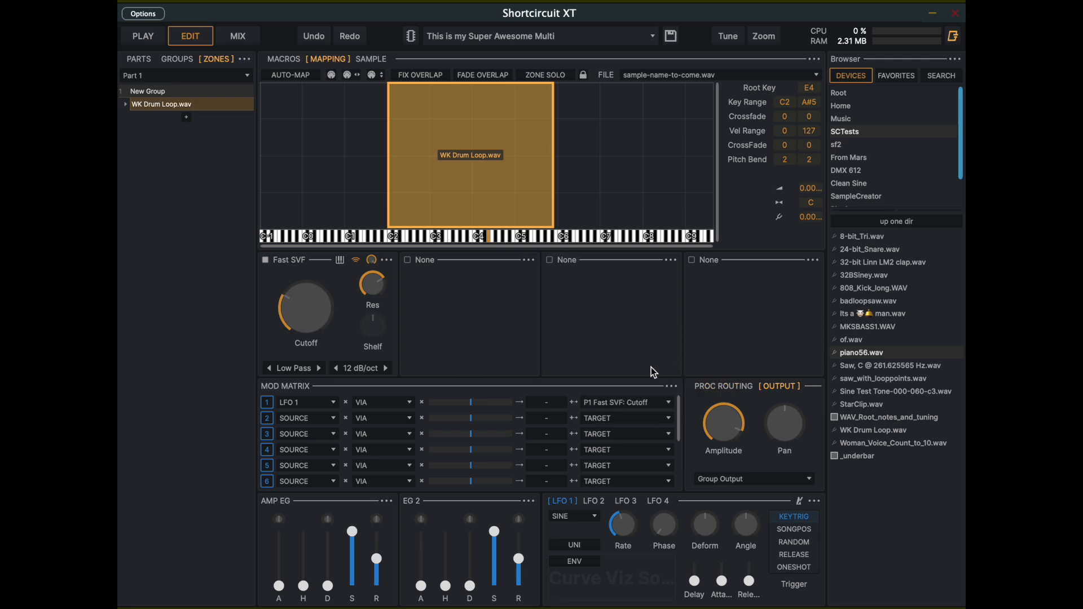
Give the LFO 1 cutoff routing a positive depth and raise the LFO 1 rate, auditioning the drum loop's modulation
left_click_drag(476, 403, 495, 408)
left_click(490, 239)
mouse_move(623, 528)
left_click(489, 237)
Enable looping across the whole WK Drum Loop.wav sample and audition the zone from the key mapping
double_click(499, 164)
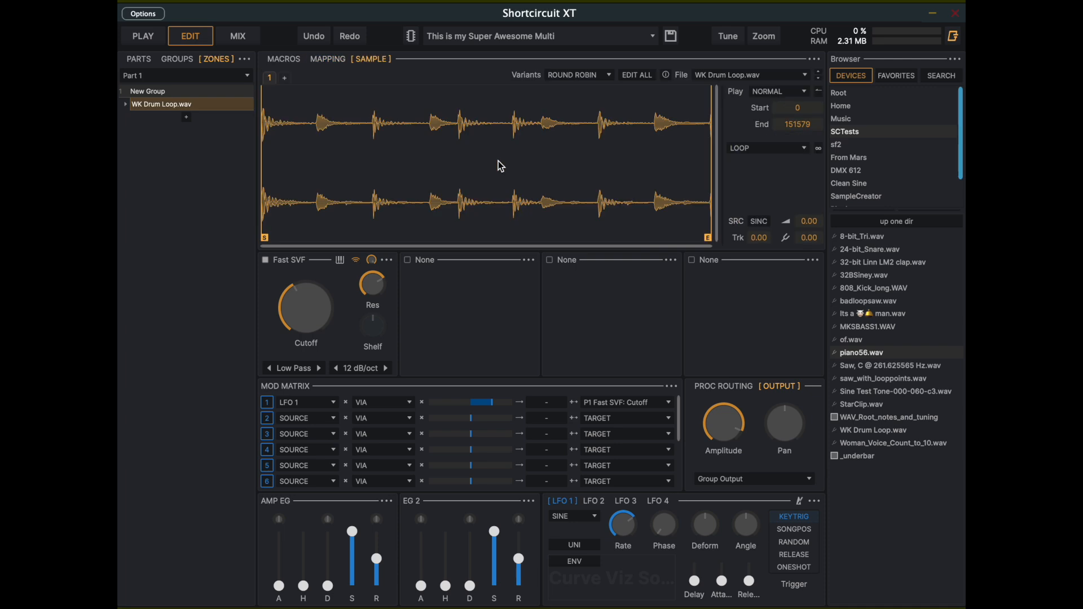
left_click(819, 148)
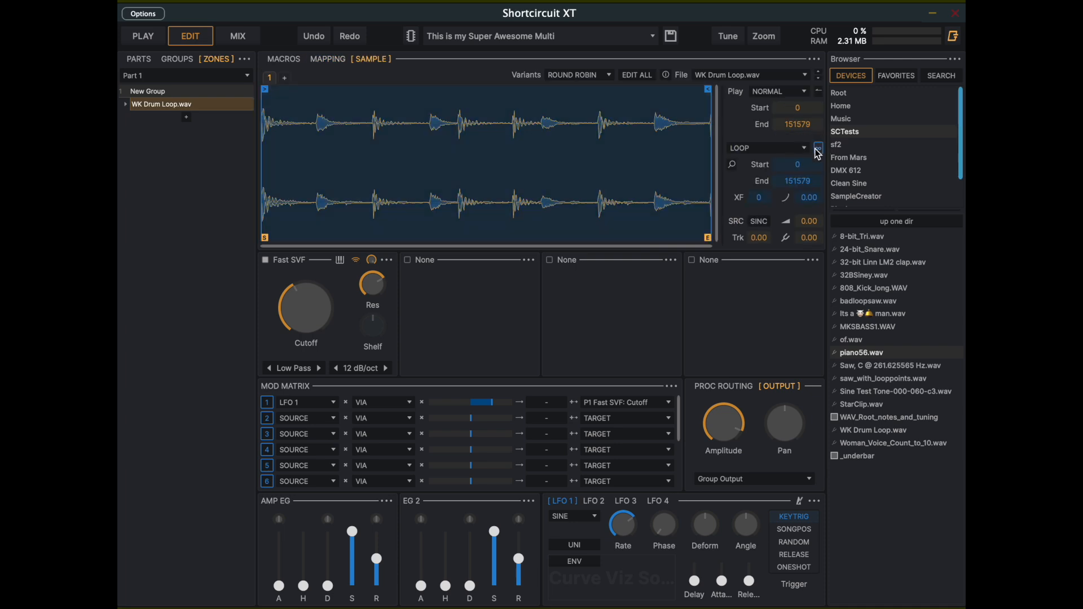
left_click(328, 59)
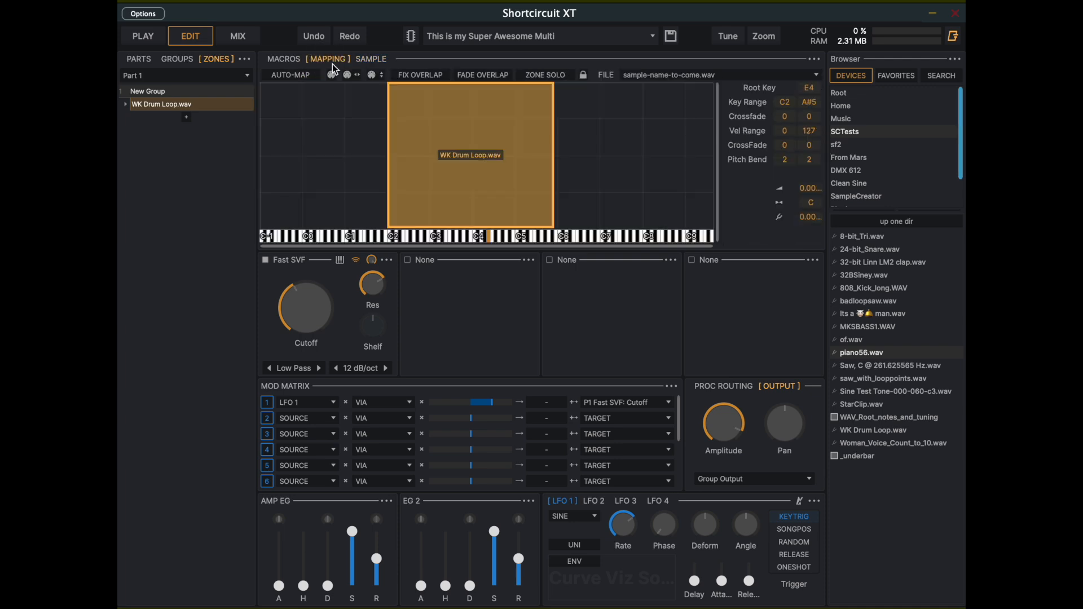
left_click(489, 236)
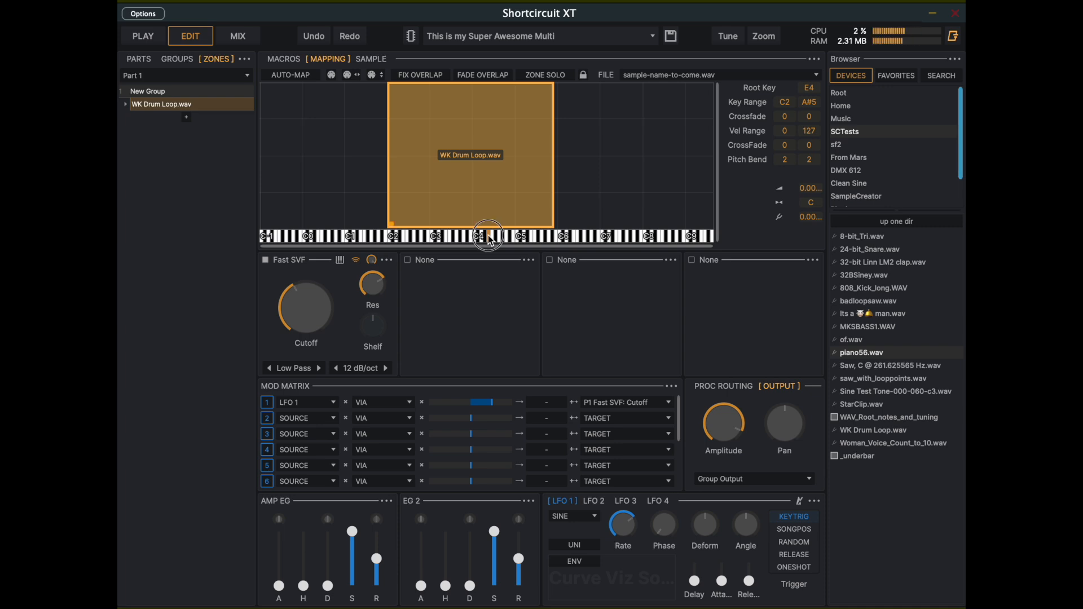
Lower the Fast SVF's mix while auditioning the drum loop, and turn on the filter's key tracking
left_click_drag(372, 261, 379, 316)
left_click(489, 238)
left_click(340, 261)
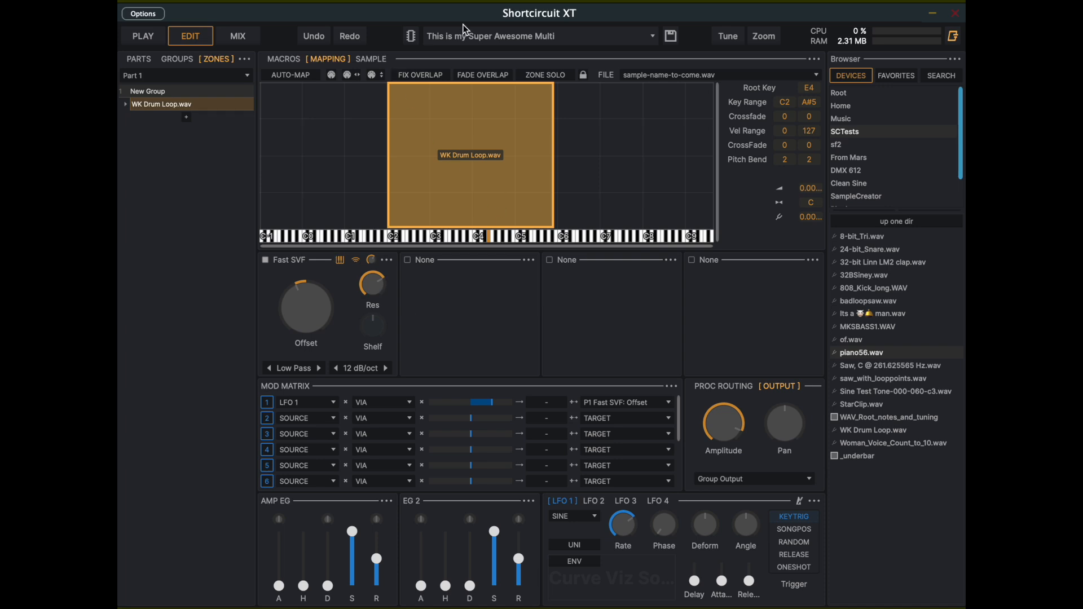
Reset the engine to blank and map piano56.wav from A#1 to G6 with its root key at C4
left_click(526, 41)
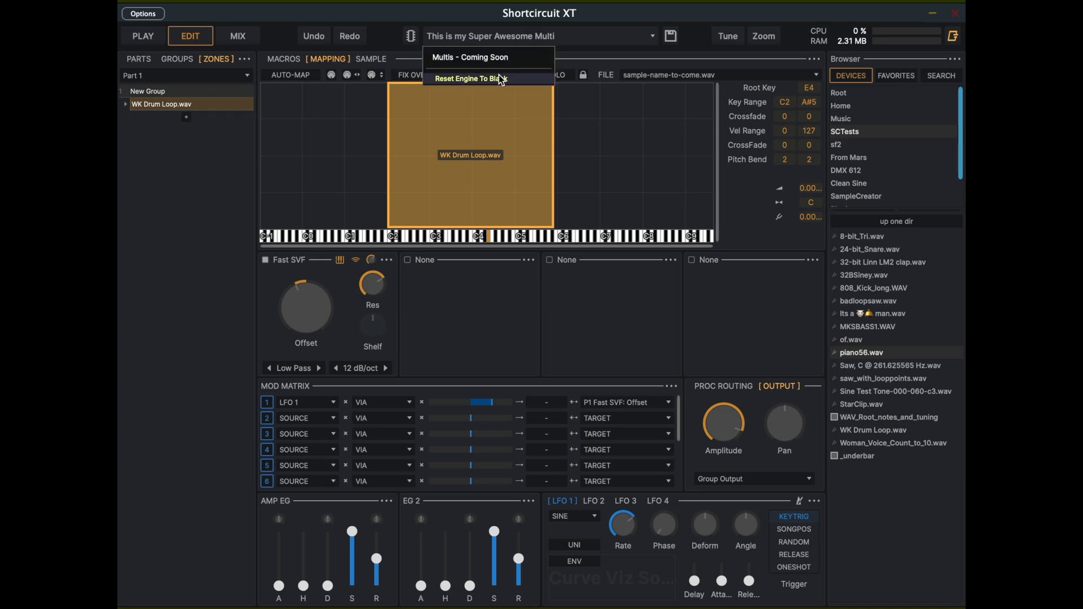
left_click(501, 78)
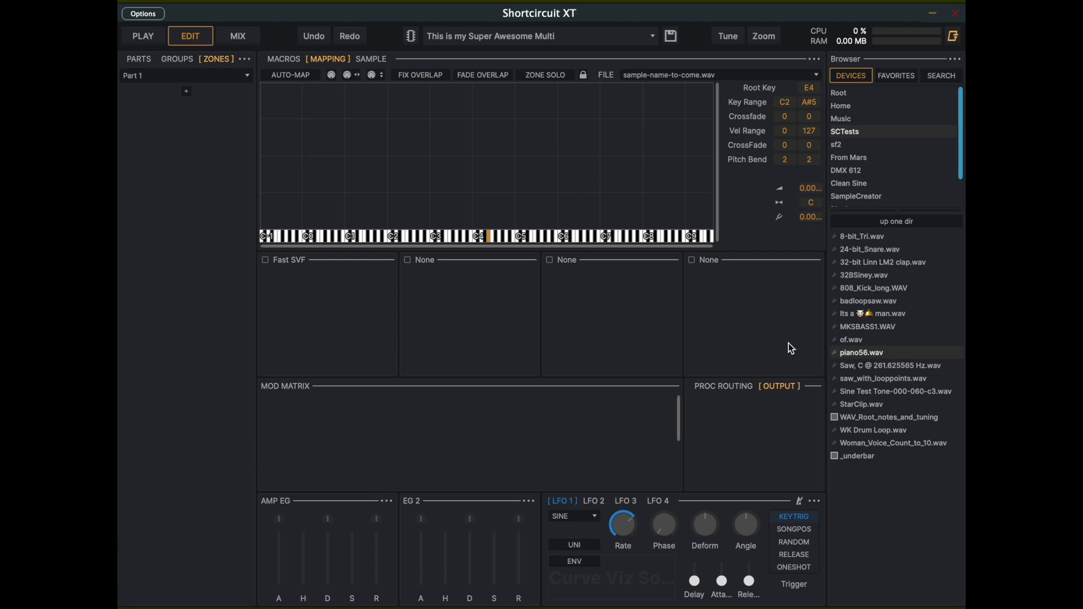
left_click_drag(852, 356, 479, 217)
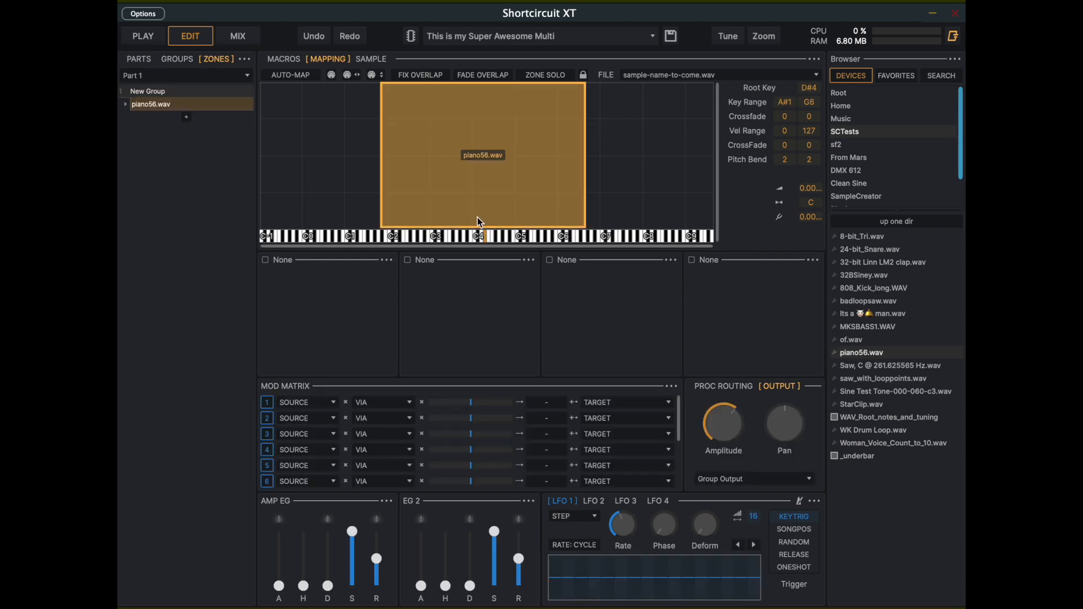
left_click(477, 237)
Add a VA Oscillator generator to the piano56.wav zone's first processor slot
left_click(385, 260)
mouse_move(415, 373)
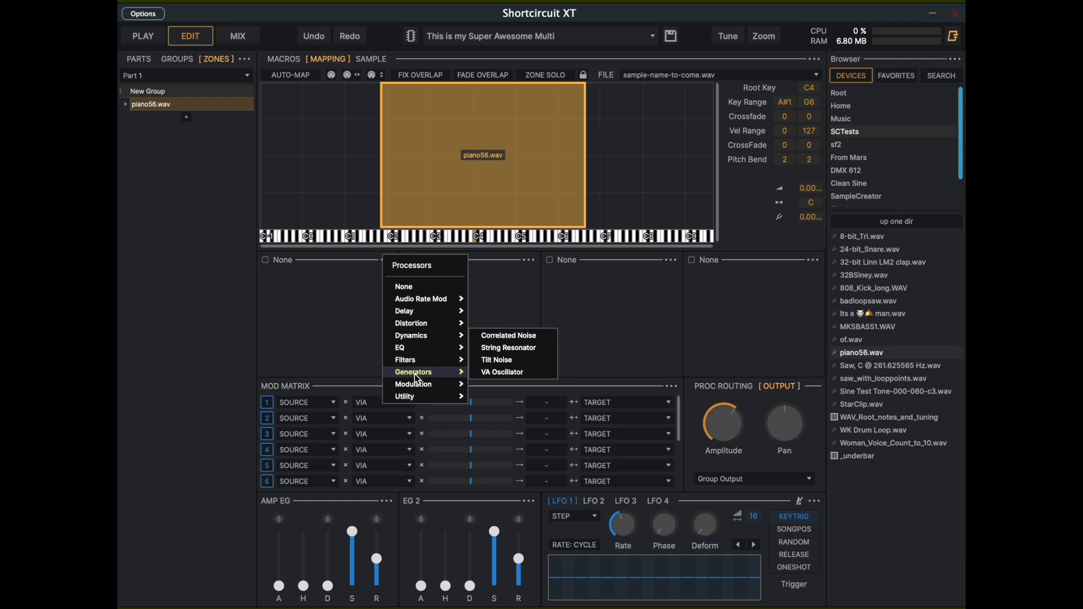
left_click(505, 373)
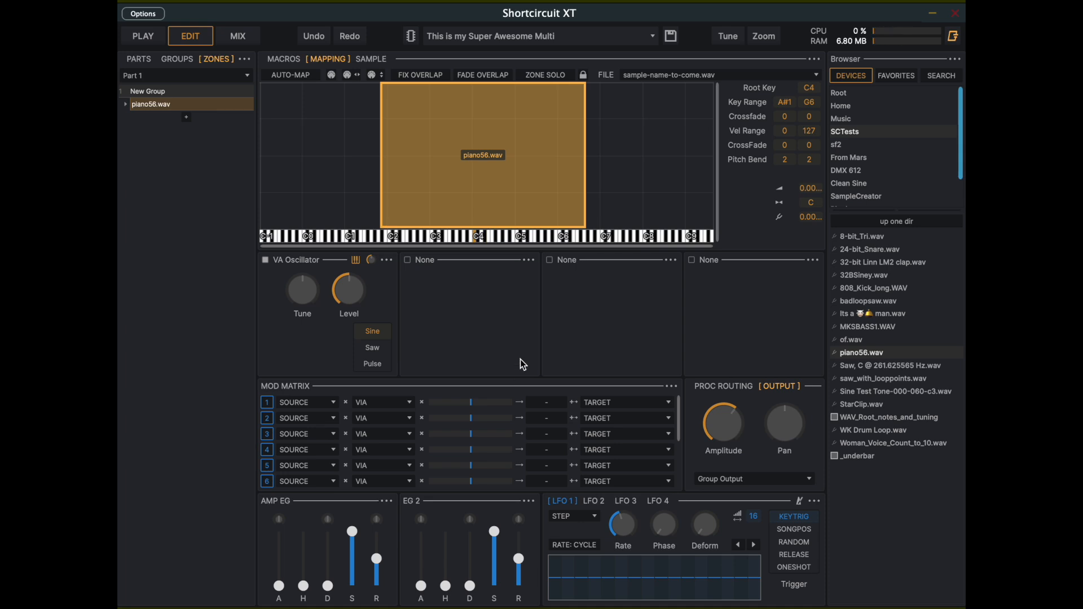
Lower the piano zone's root key to D#3, audition it, and switch the VA Oscillator's waveform to Saw
left_click_drag(478, 241, 445, 242)
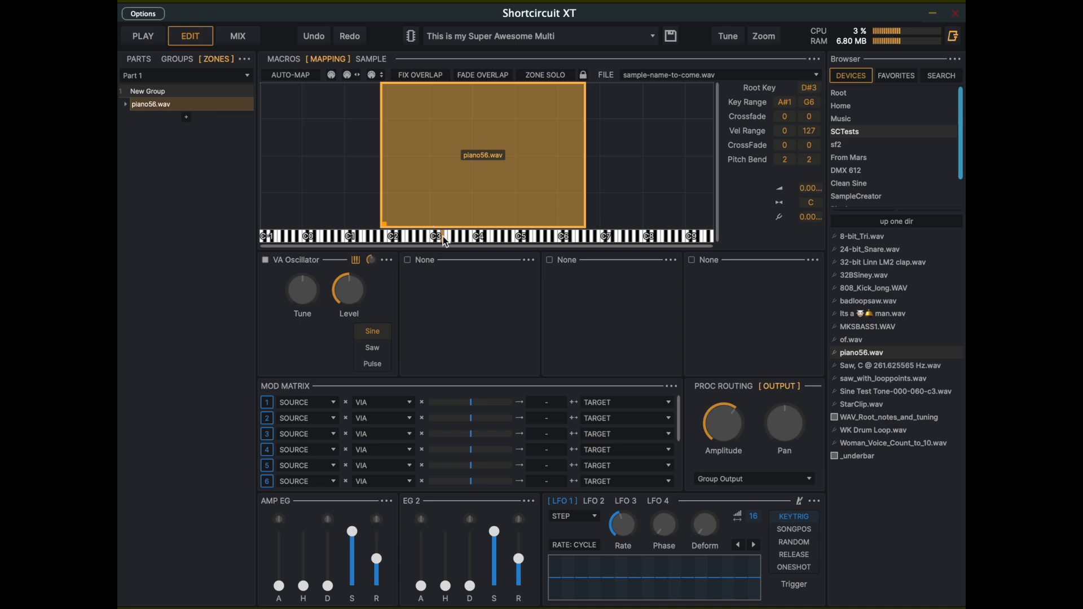
left_click_drag(443, 237, 445, 239)
left_click(447, 241)
left_click(373, 347)
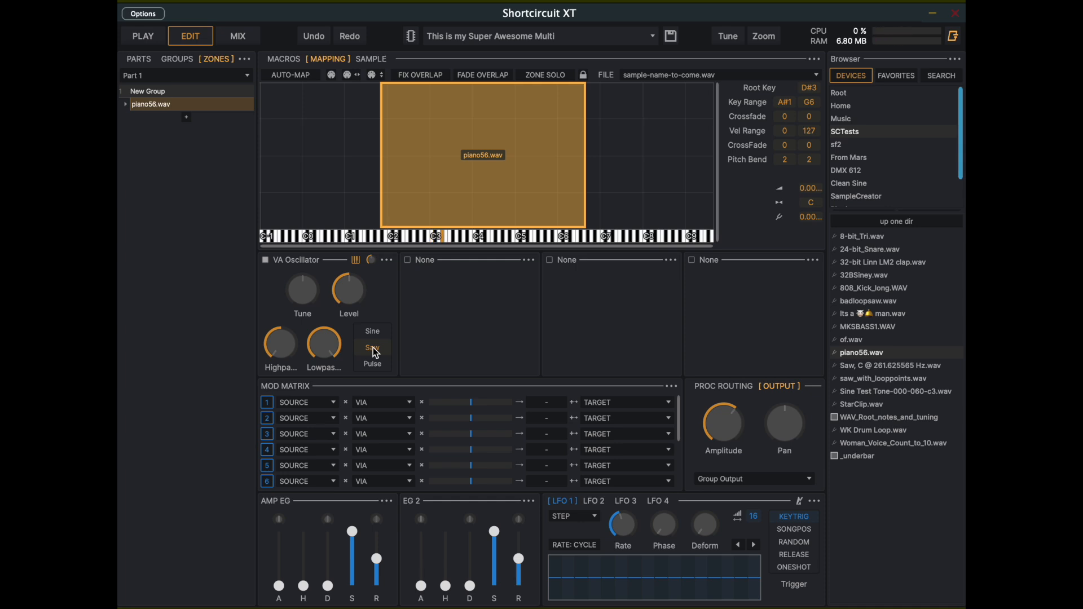
Set the piano zone's root key to 56 (G#3) and raise the VA Oscillator's mix to 100 %
left_click(805, 88)
type("56")
key("Return")
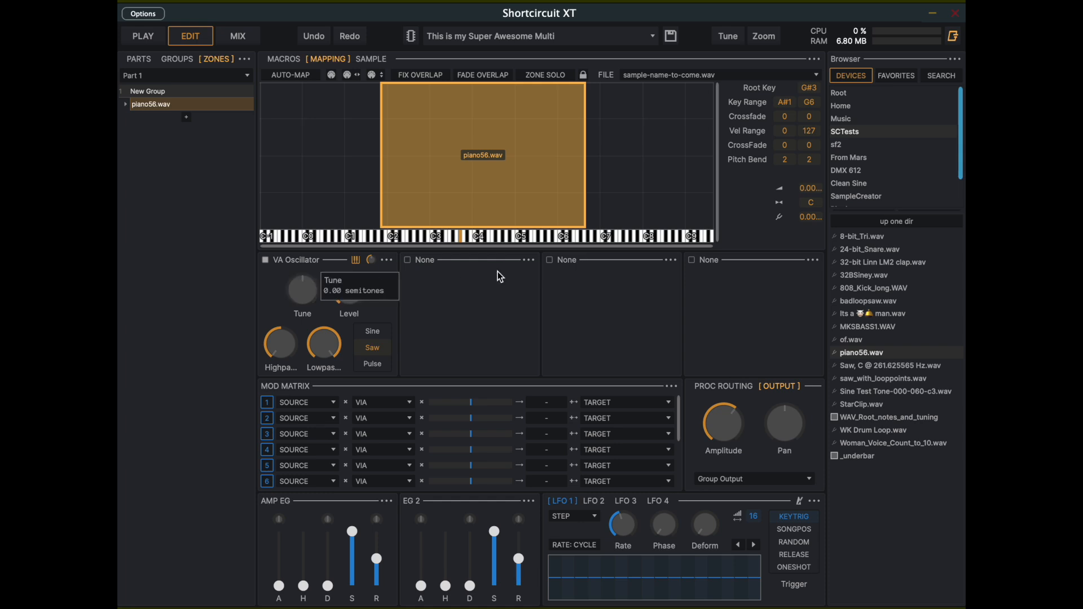
left_click_drag(371, 260, 367, 205)
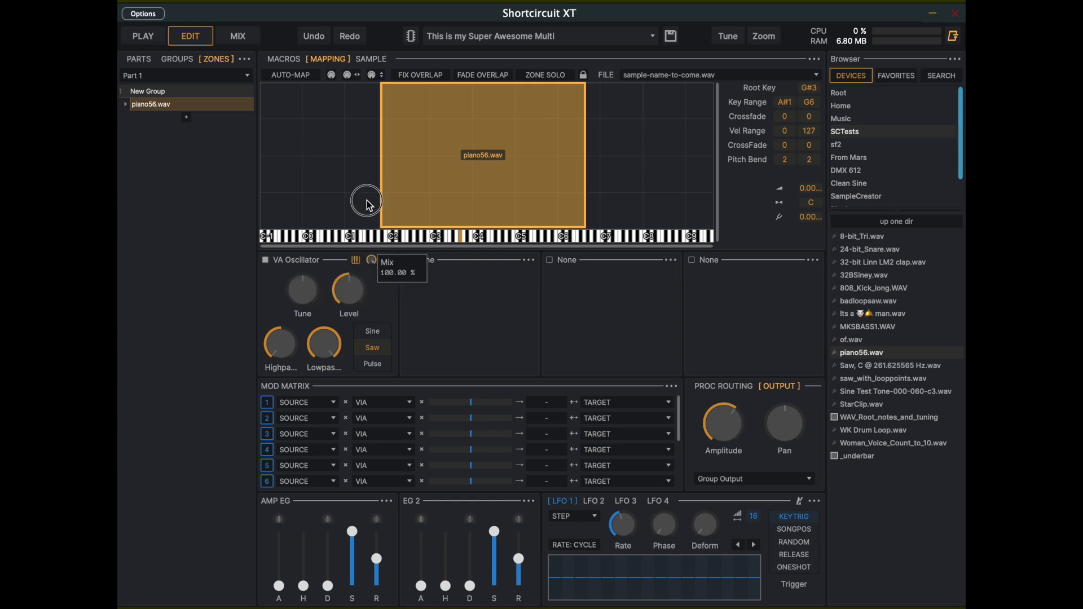
Delete the piano56.wav zone from the group
right_click(196, 105)
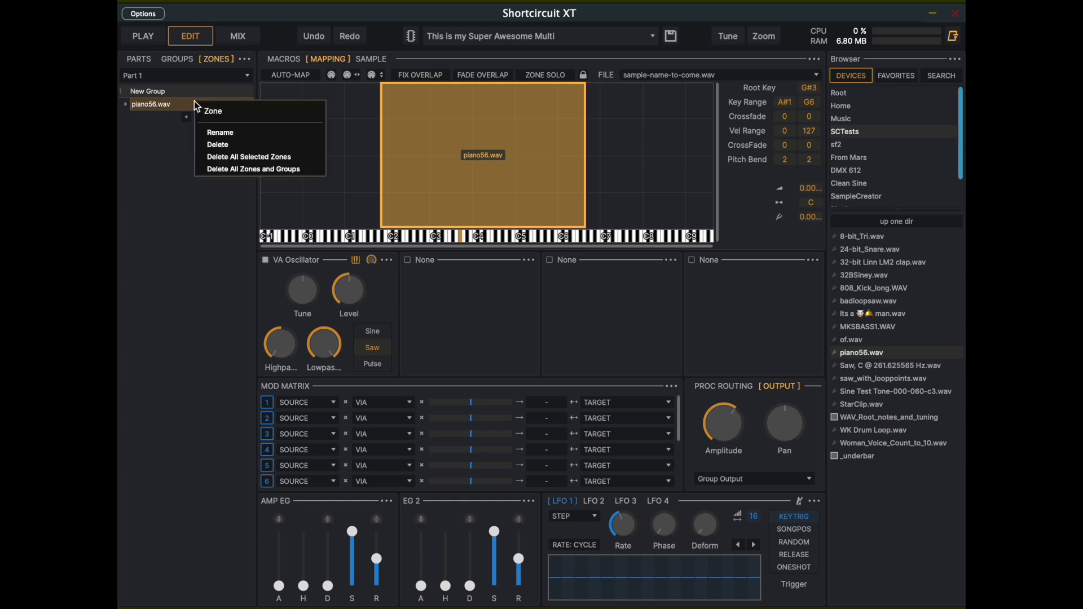
left_click(218, 145)
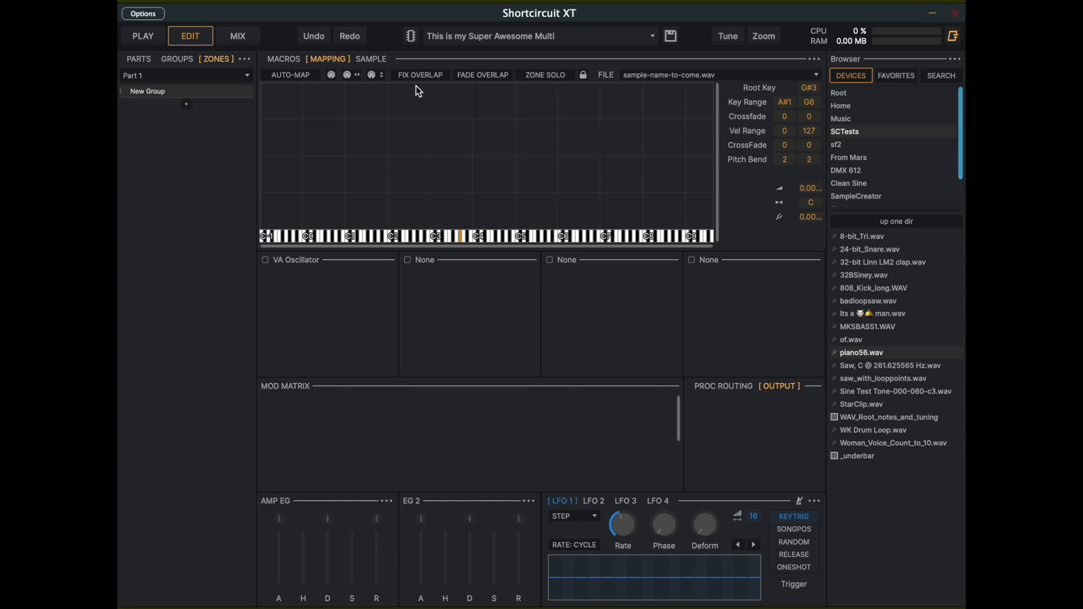
left_click_drag(401, 87, 573, 252)
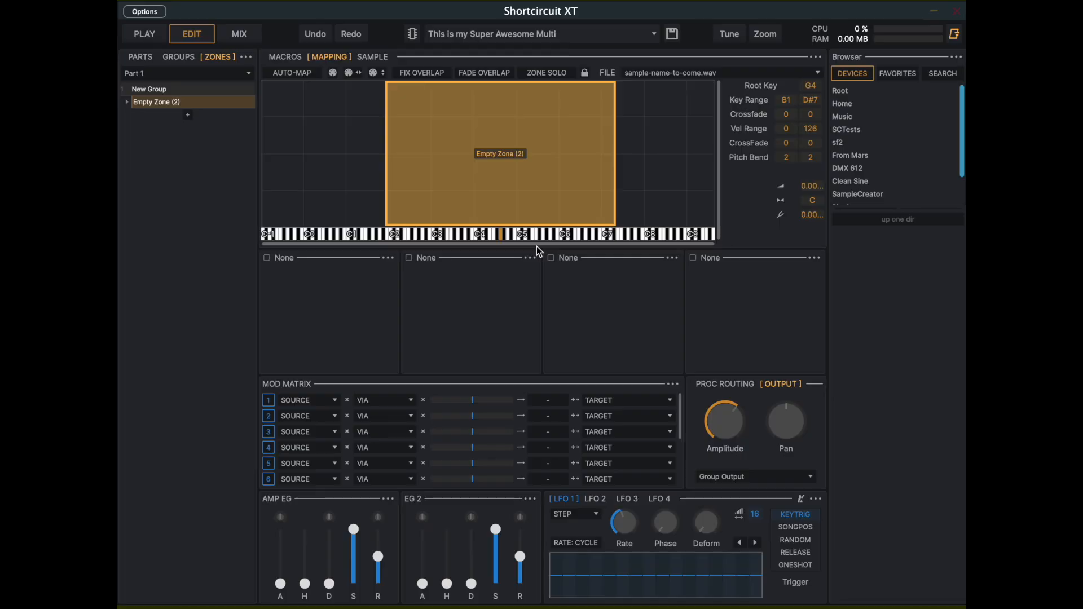
right_click(502, 190)
left_click(214, 106)
right_click(214, 104)
left_click(226, 145)
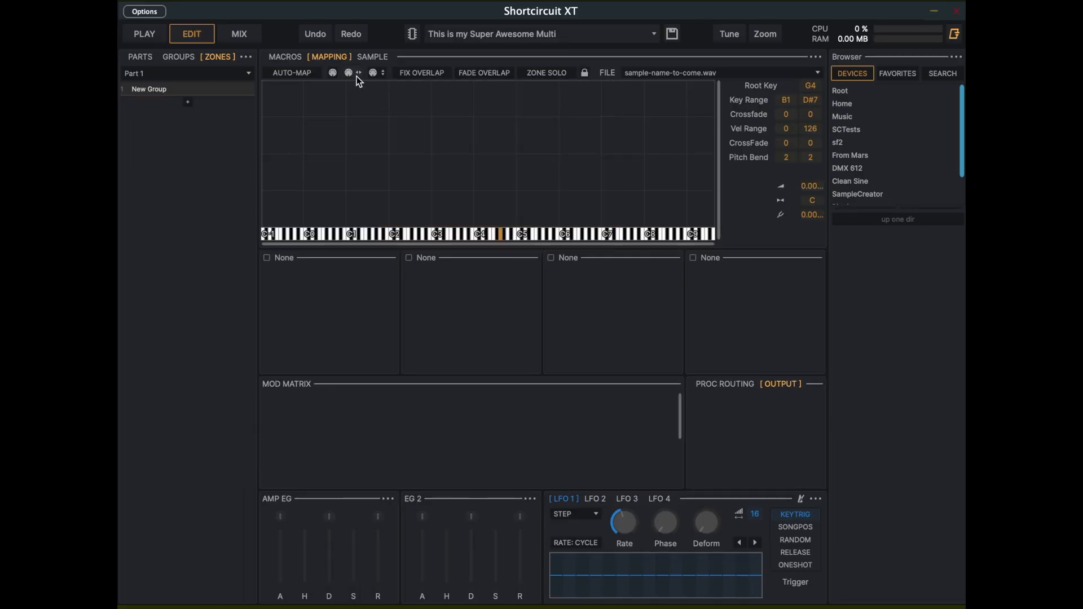
Draw an empty zone spanning E1 to A#6 and add a VA Oscillator set to Saw in its first processor slot
left_click_drag(364, 80, 593, 260)
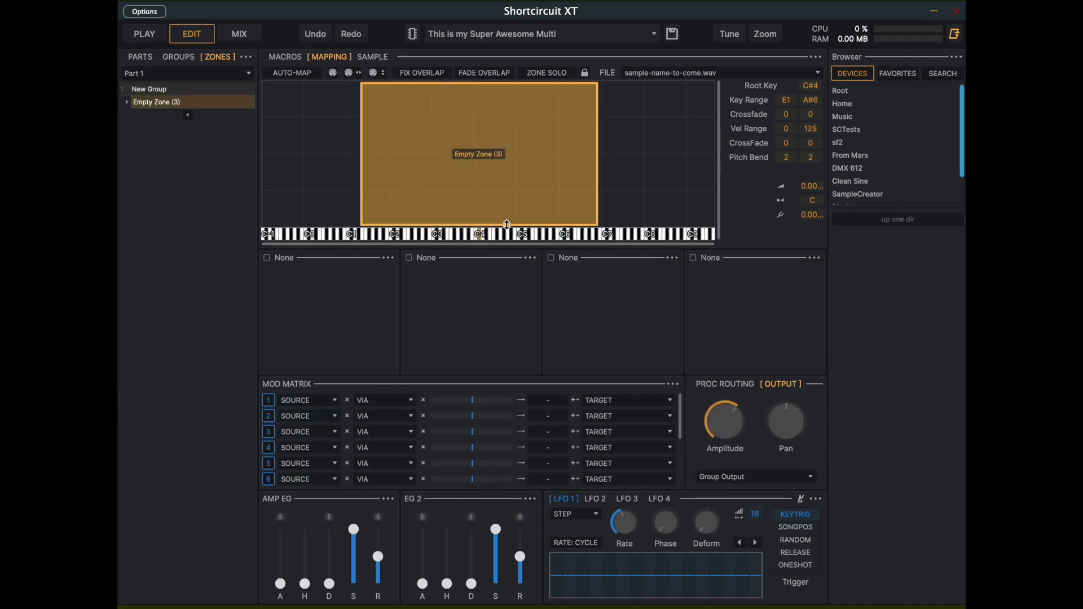
left_click(388, 258)
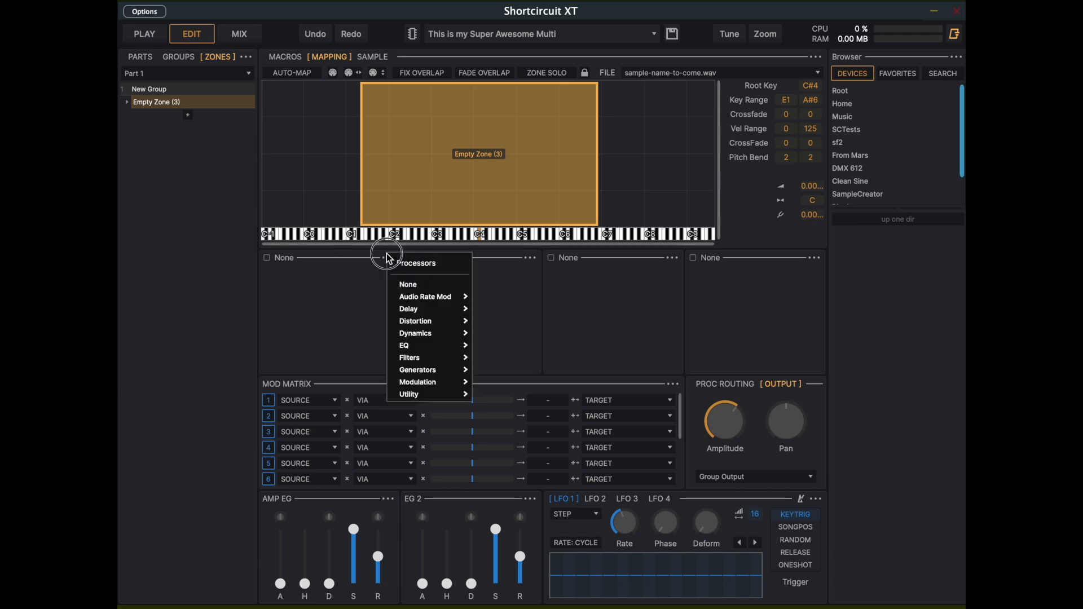
mouse_move(410, 371)
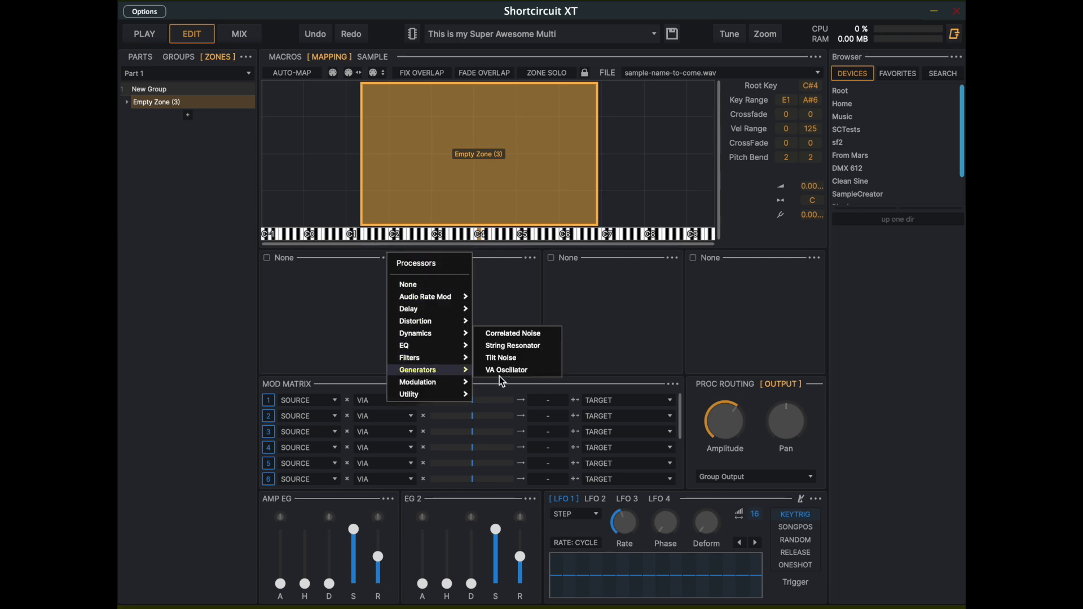
left_click(501, 371)
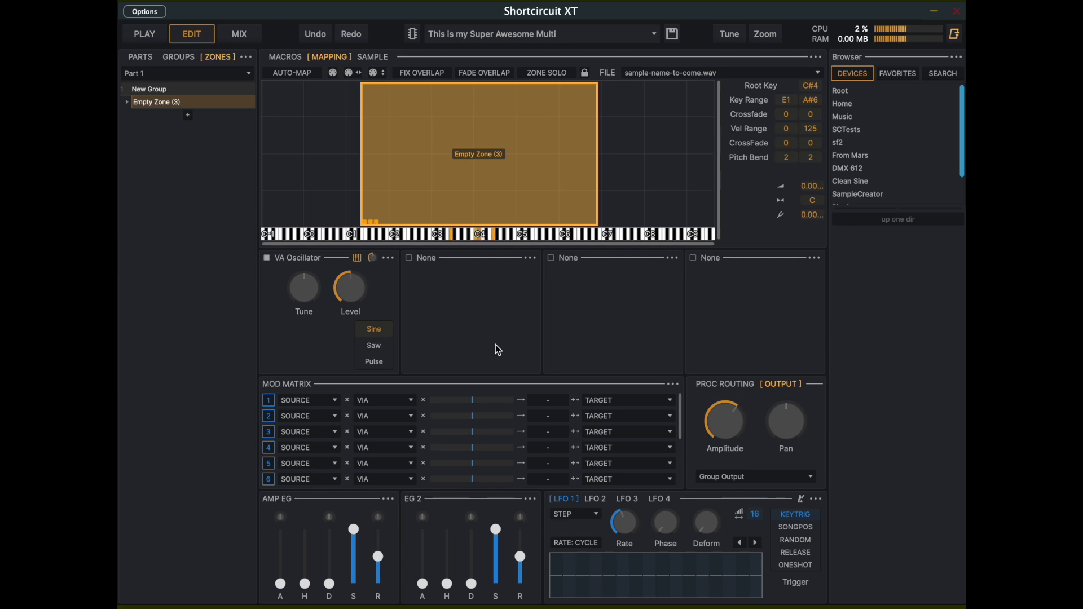
left_click(374, 345)
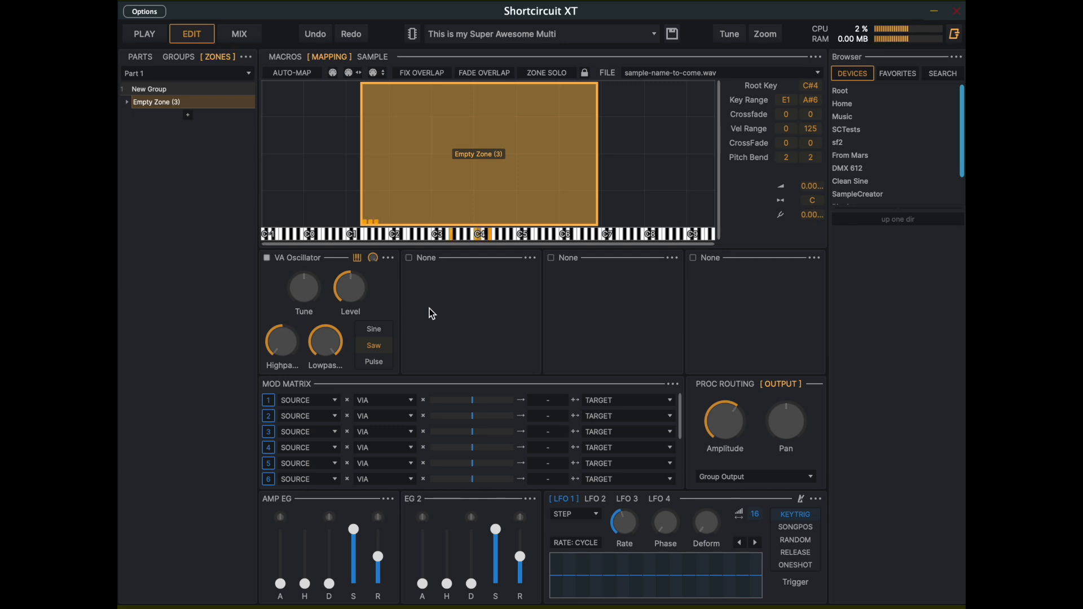
Add a Fast SVF filter to the empty zone's second processor slot
left_click(530, 258)
mouse_move(572, 364)
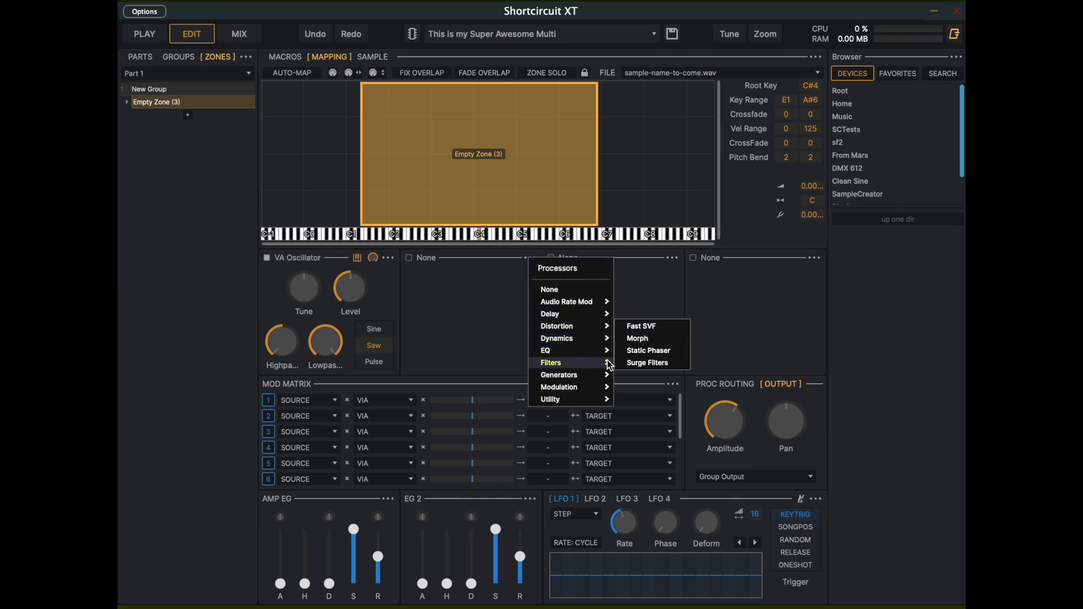
left_click(643, 326)
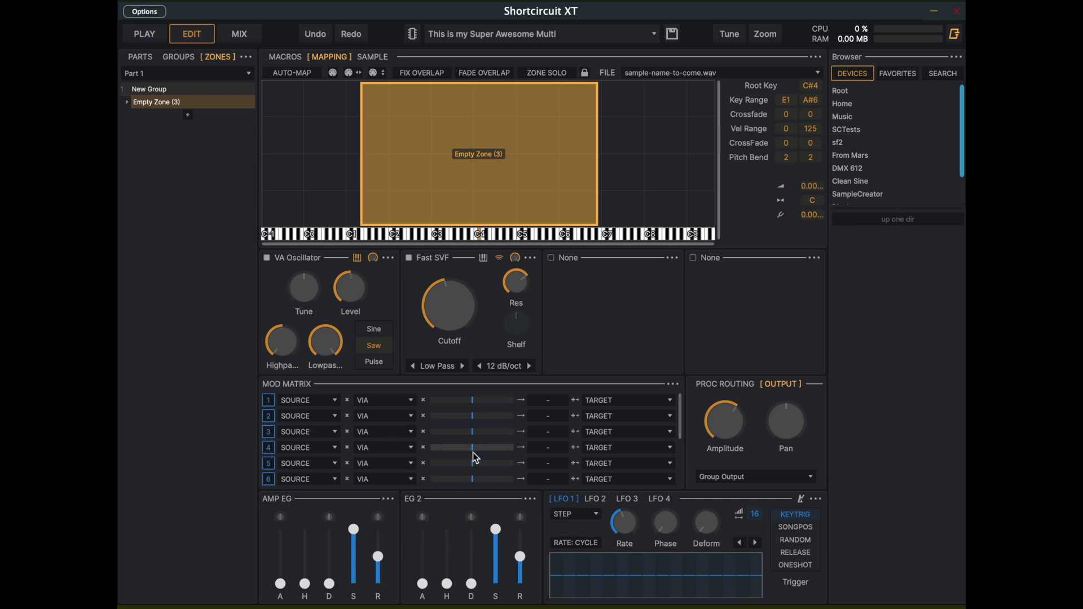
Raise EG 2's decay to a medium length and lower its sustain to the minimum
mouse_move(476, 458)
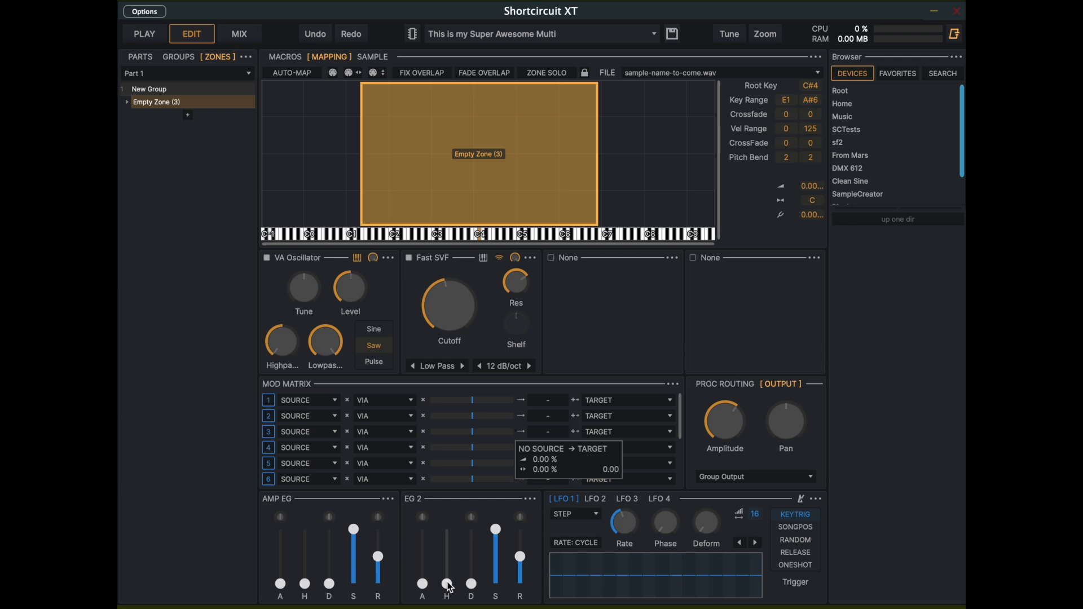
left_click_drag(472, 584, 496, 607)
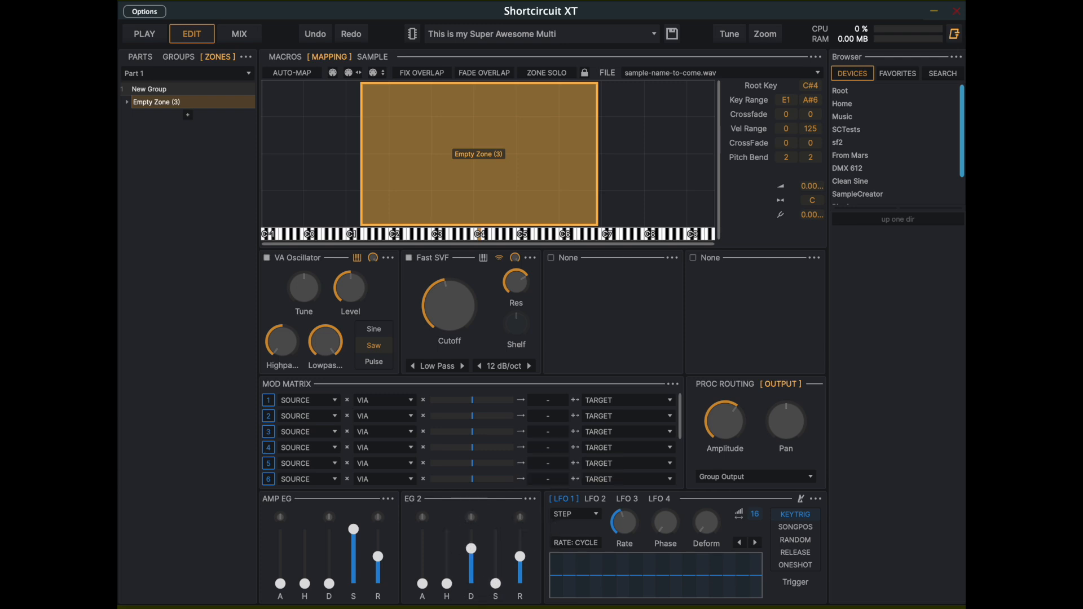
Route EG2 to the P2 Fast SVF cutoff in the first mod matrix row with a depth of about 496 Hz
left_click(316, 400)
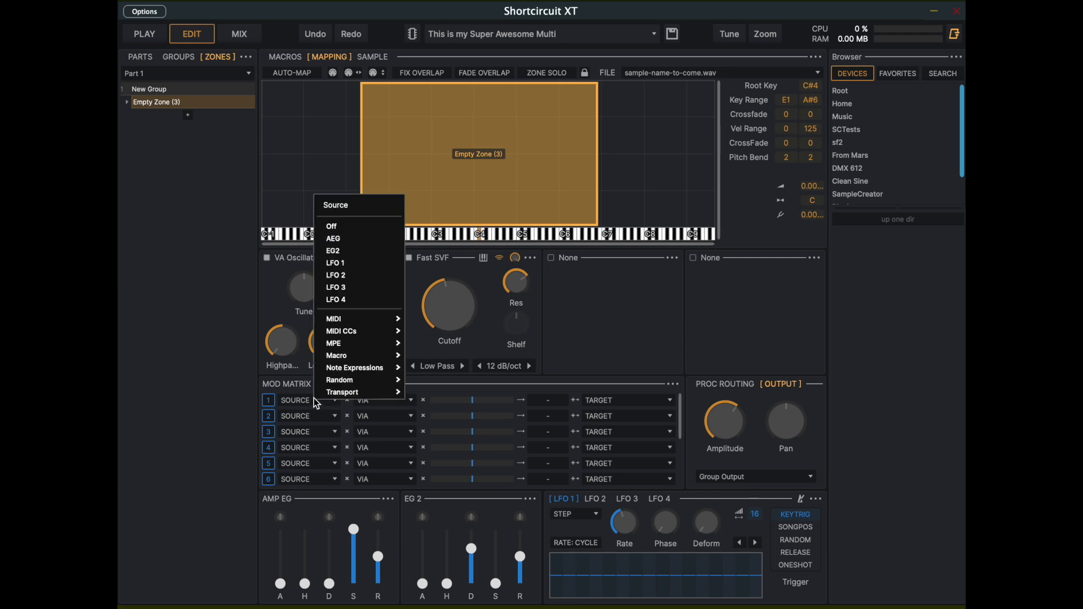
left_click(374, 250)
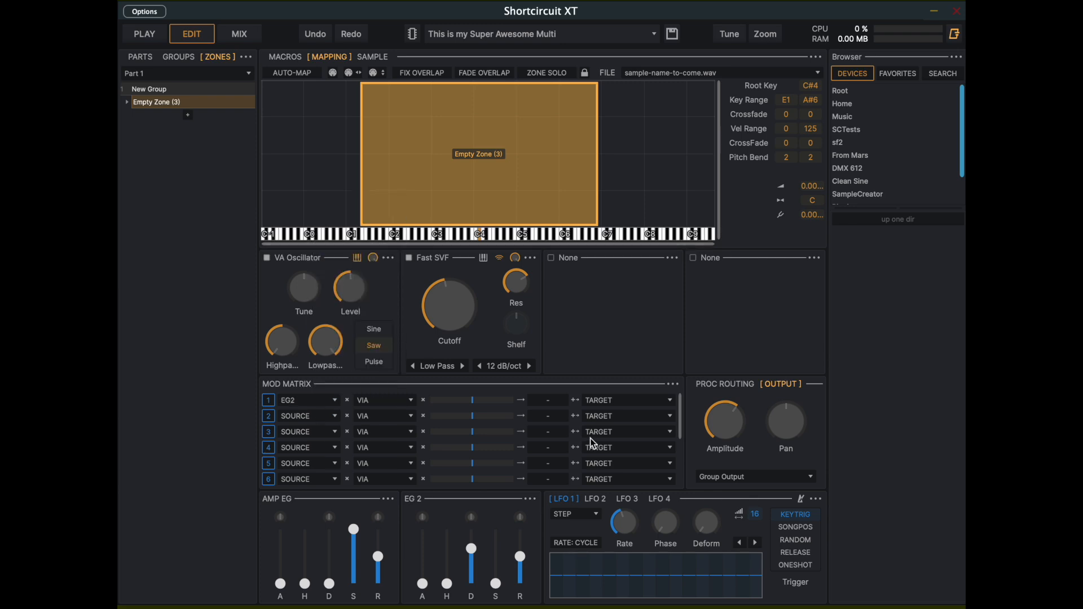
left_click(605, 404)
mouse_move(587, 402)
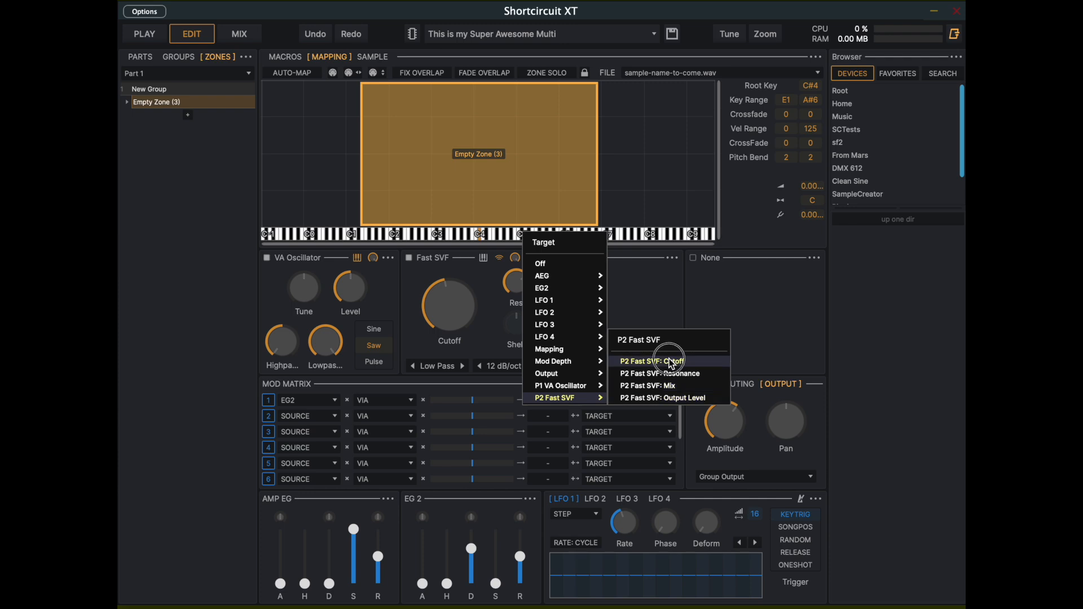
left_click(655, 362)
left_click_drag(473, 404, 493, 405)
mouse_move(493, 406)
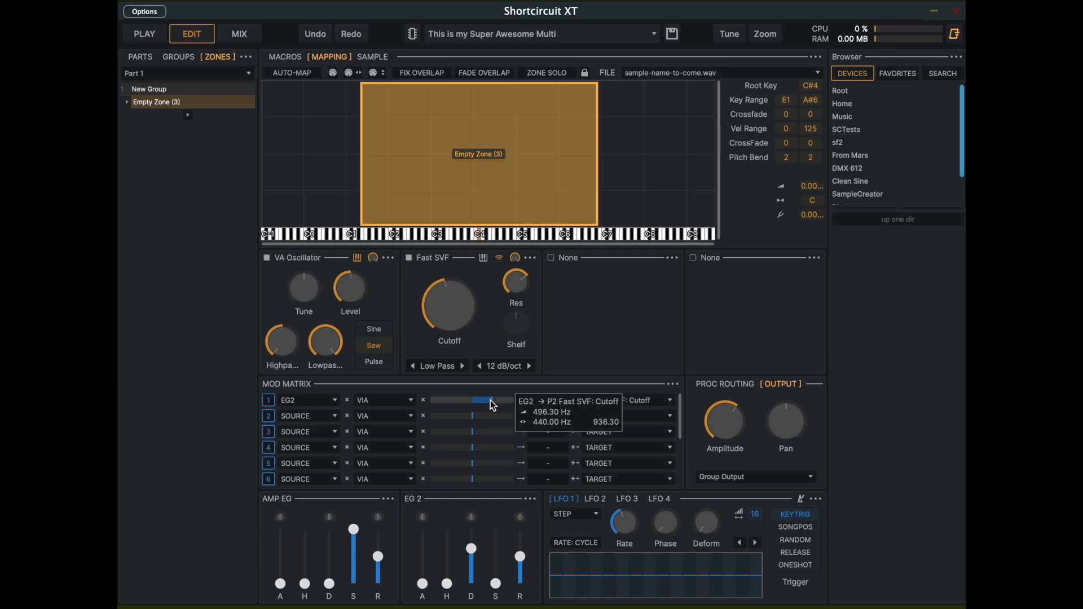
Shorten EG 2's decay slightly and increase its modulation depth on the filter cutoff
left_click_drag(473, 549, 475, 571)
left_click(491, 406)
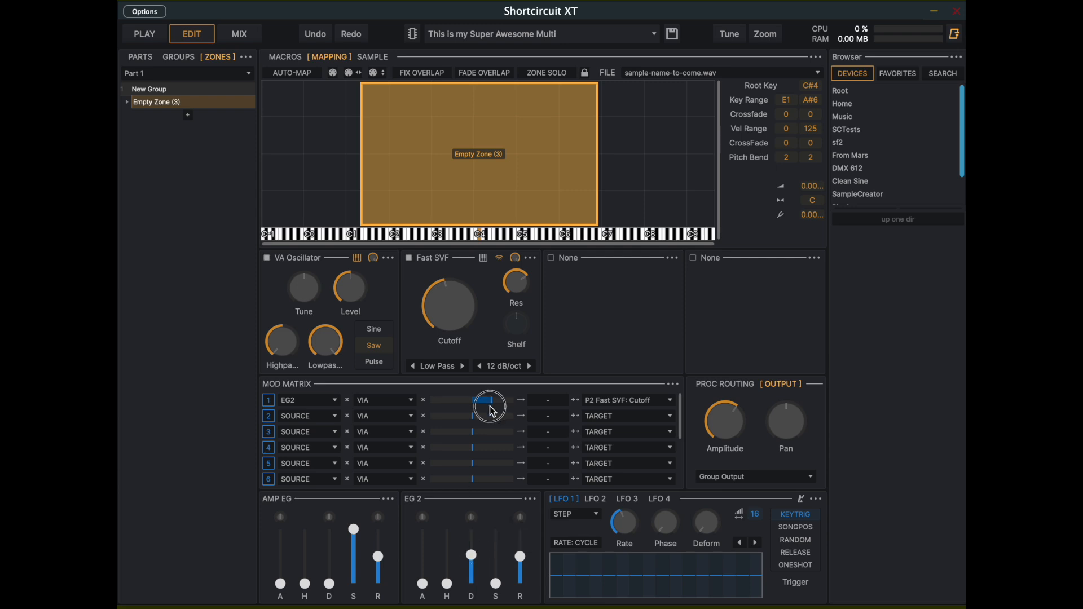
left_click(490, 400)
left_click_drag(493, 404, 503, 405)
mouse_move(503, 405)
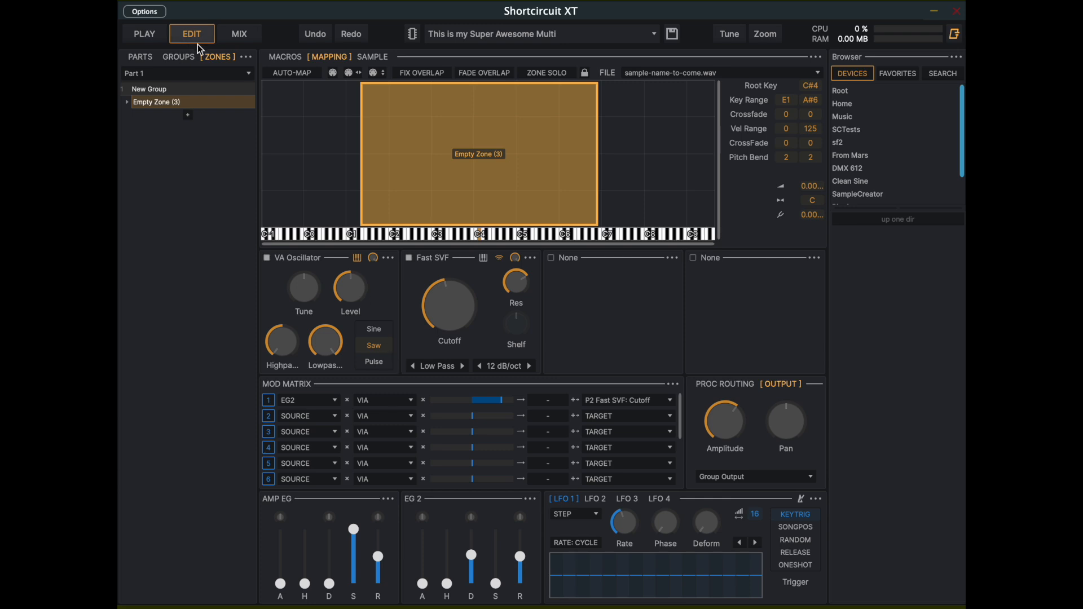
Reset the engine to blank and browse to the wav folder inside SCTests
left_click(467, 27)
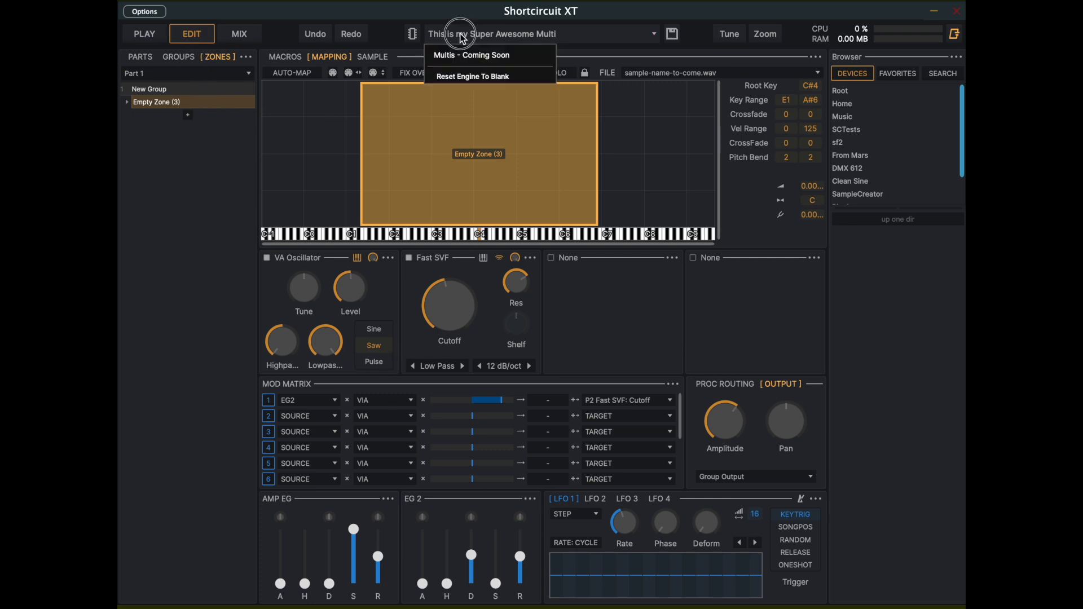
left_click(473, 79)
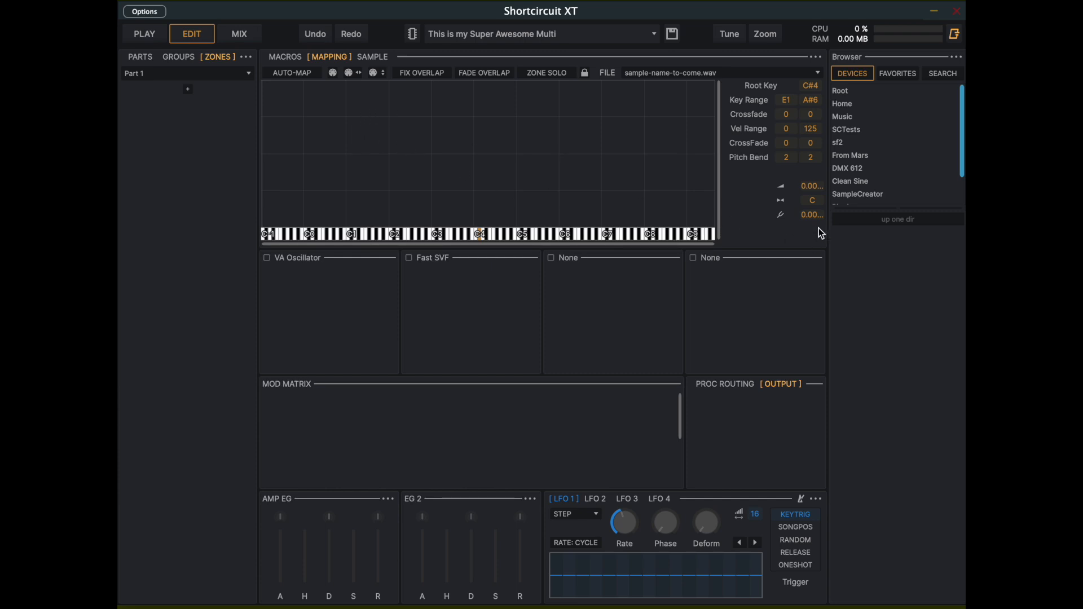
left_click(852, 155)
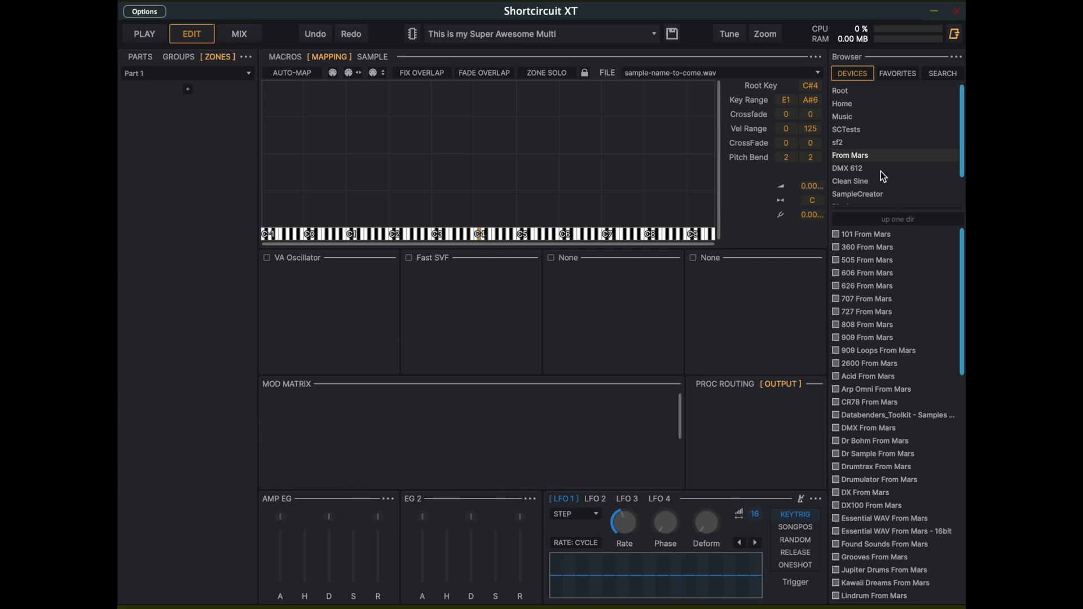
left_click(855, 131)
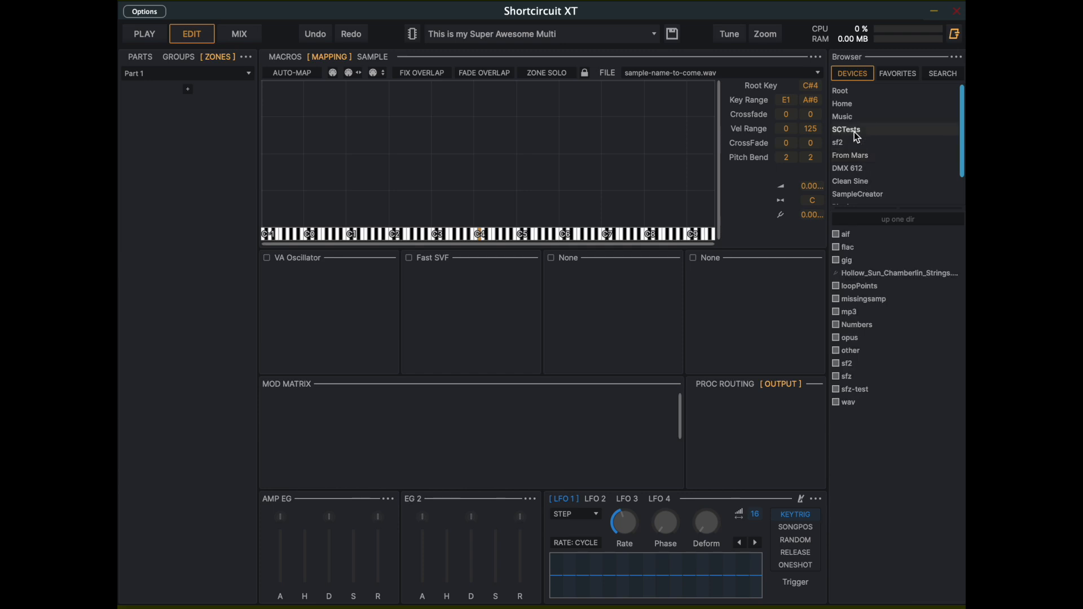
double_click(850, 402)
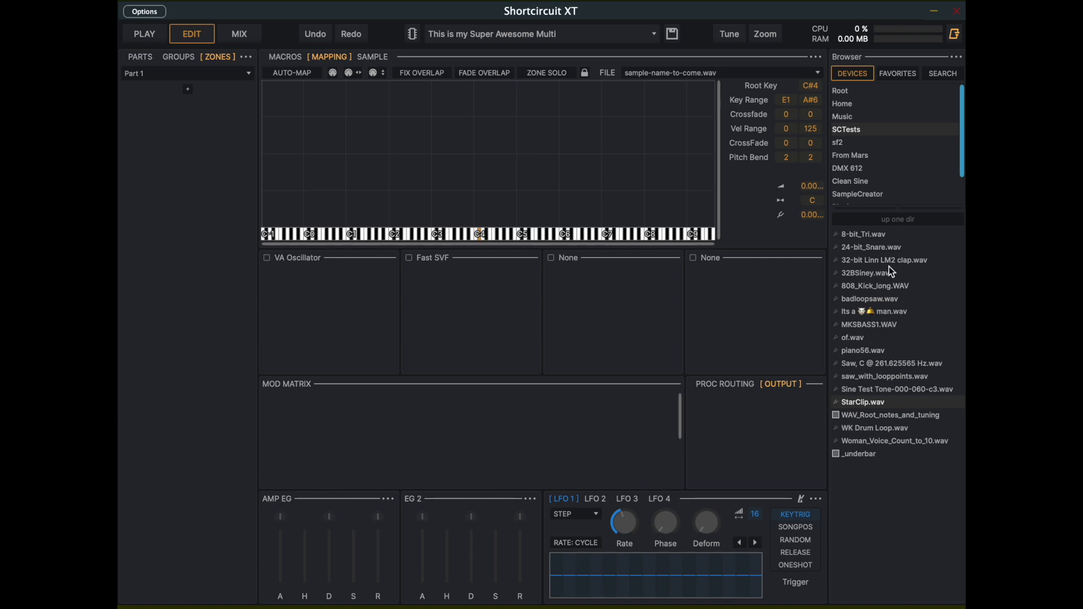
Map 32-bit Linn LM2 clap.wav across D2 to C#5 and piano56.wav across F#3 to A#5 as overlapping zones
left_click_drag(877, 261, 461, 160)
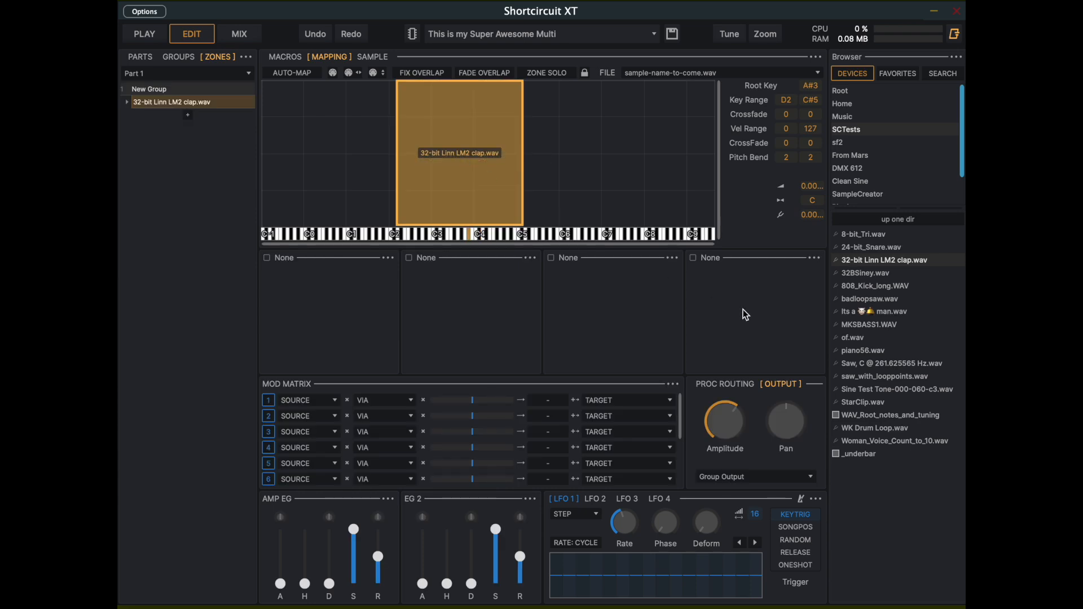
left_click_drag(869, 355, 506, 169)
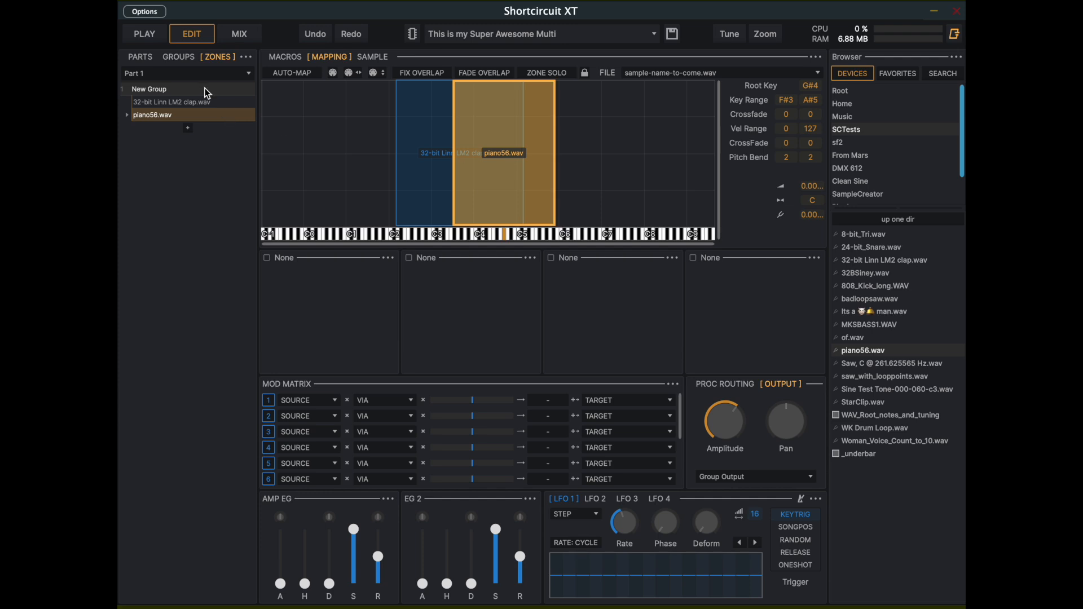
Add Reverb2 to the first group-level processor slot of New Group and return to the zone view
left_click(177, 90)
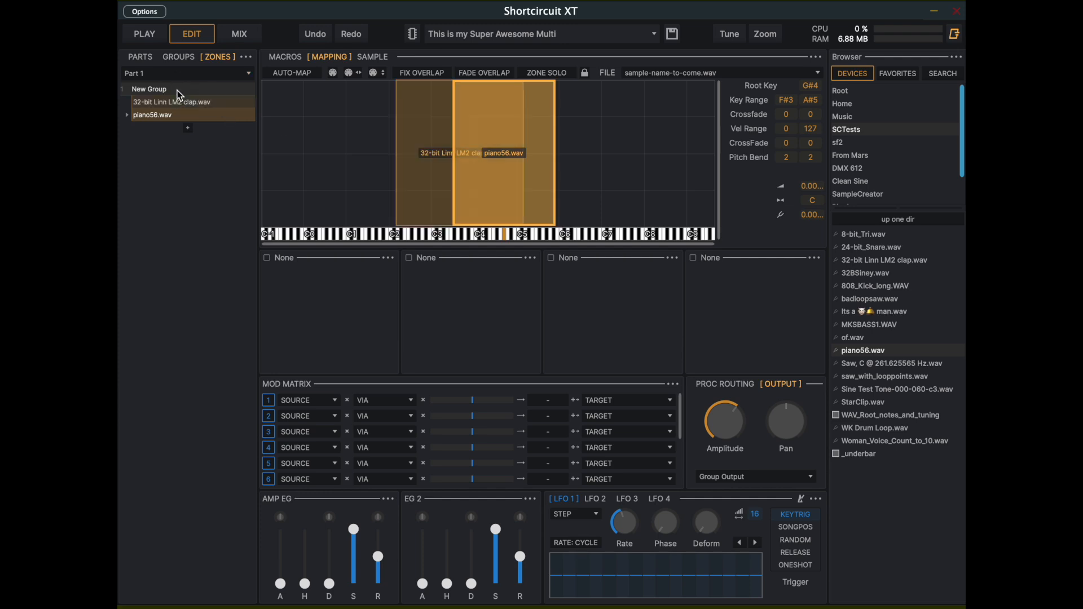
left_click(180, 57)
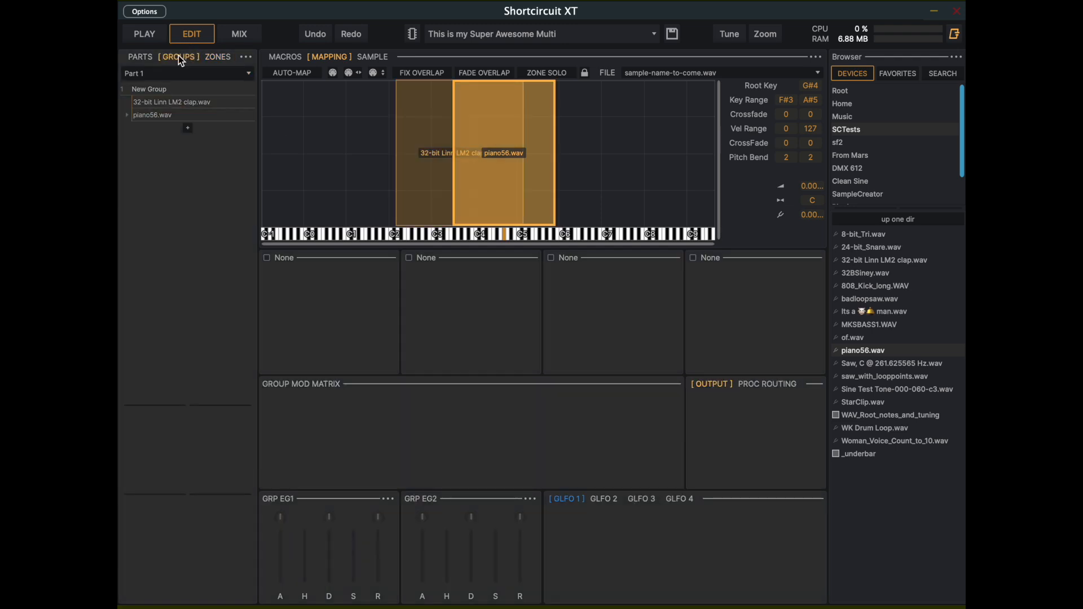
left_click(164, 93)
left_click(389, 259)
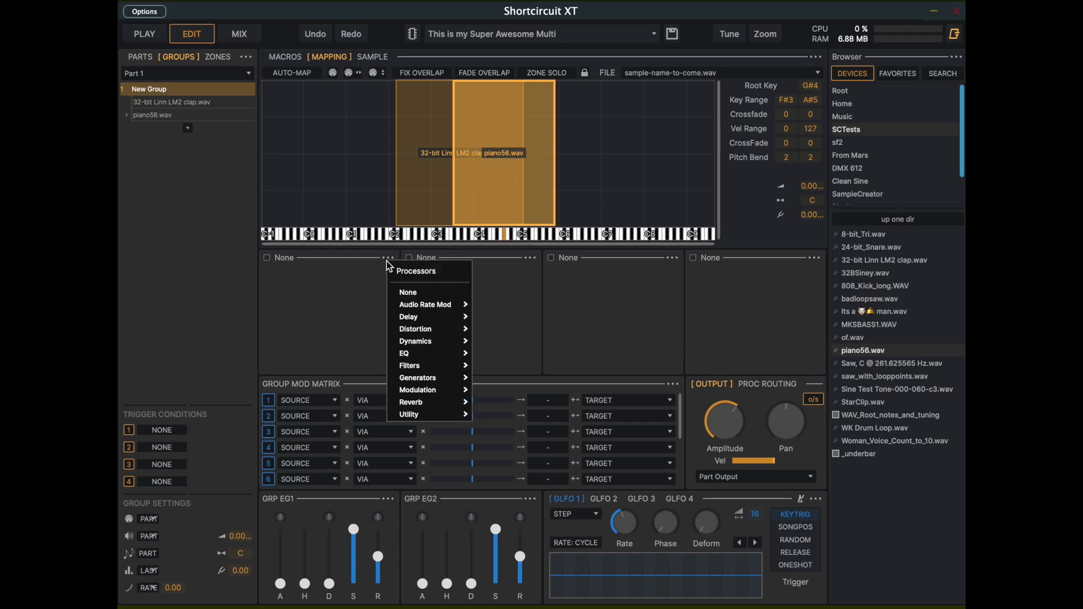
mouse_move(424, 406)
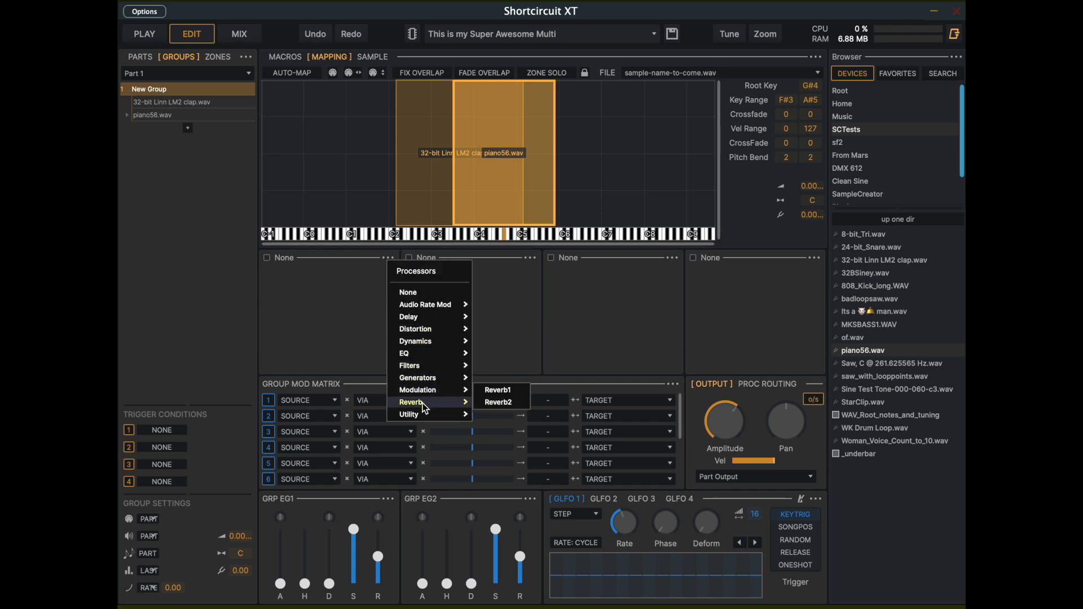
left_click(497, 403)
mouse_move(497, 411)
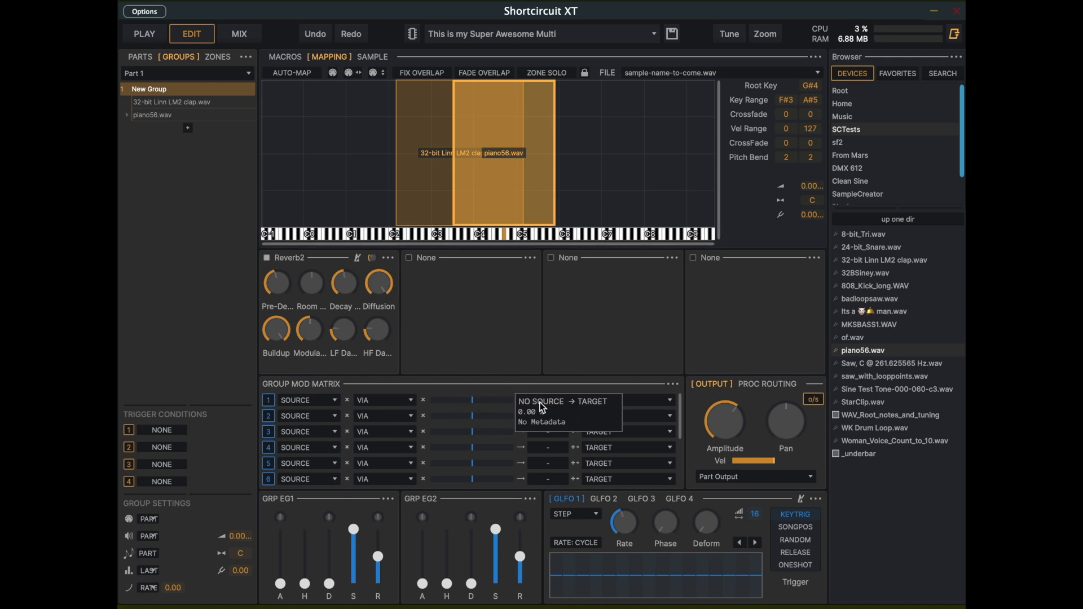
left_click(218, 57)
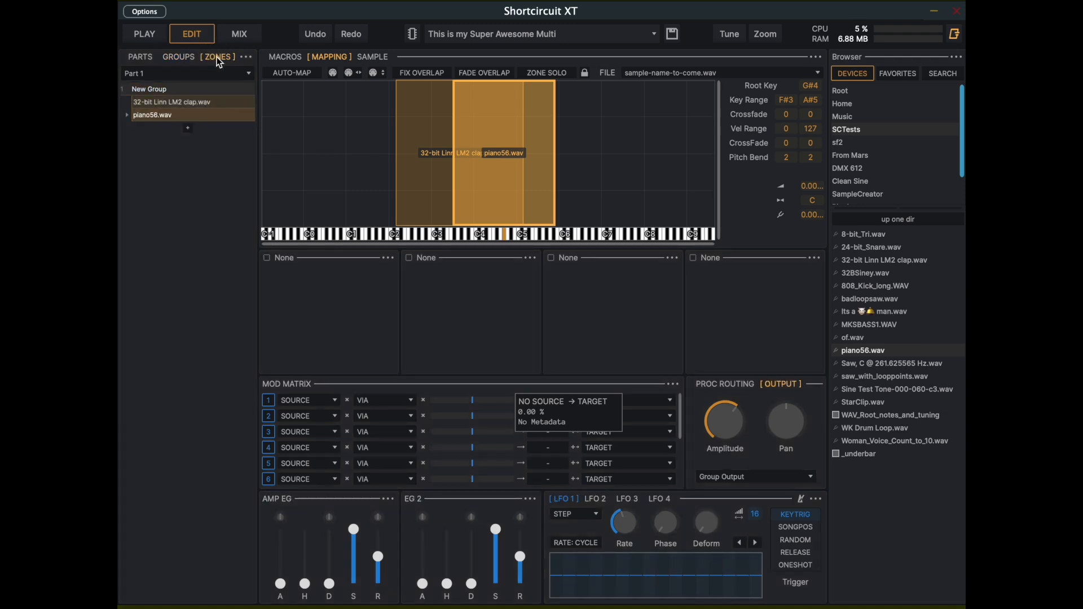
Reset the engine to blank and open the sfz folder inside SCTests
left_click(493, 40)
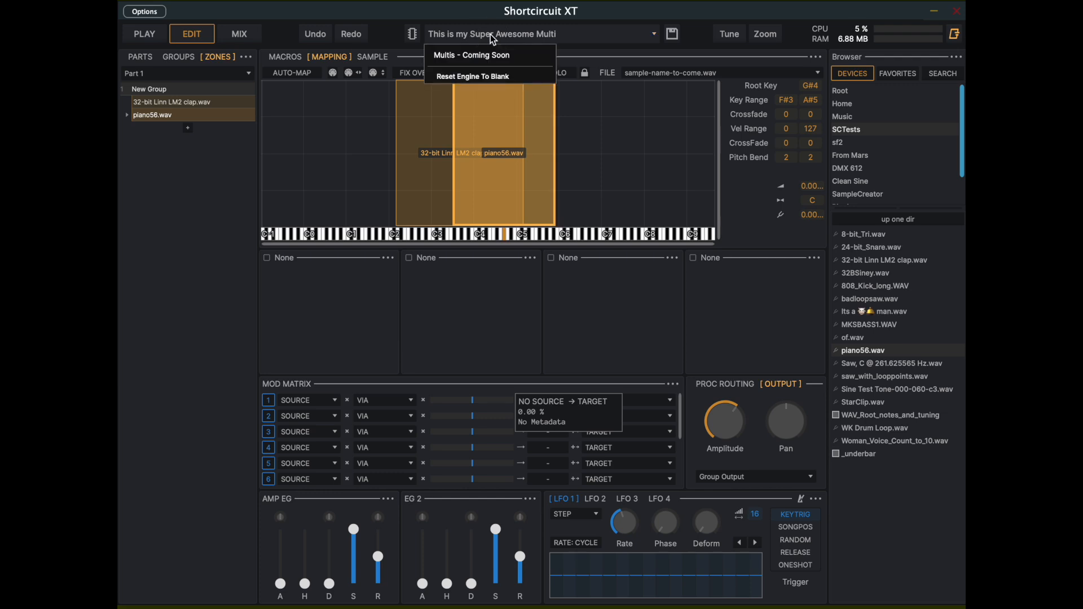
left_click(490, 77)
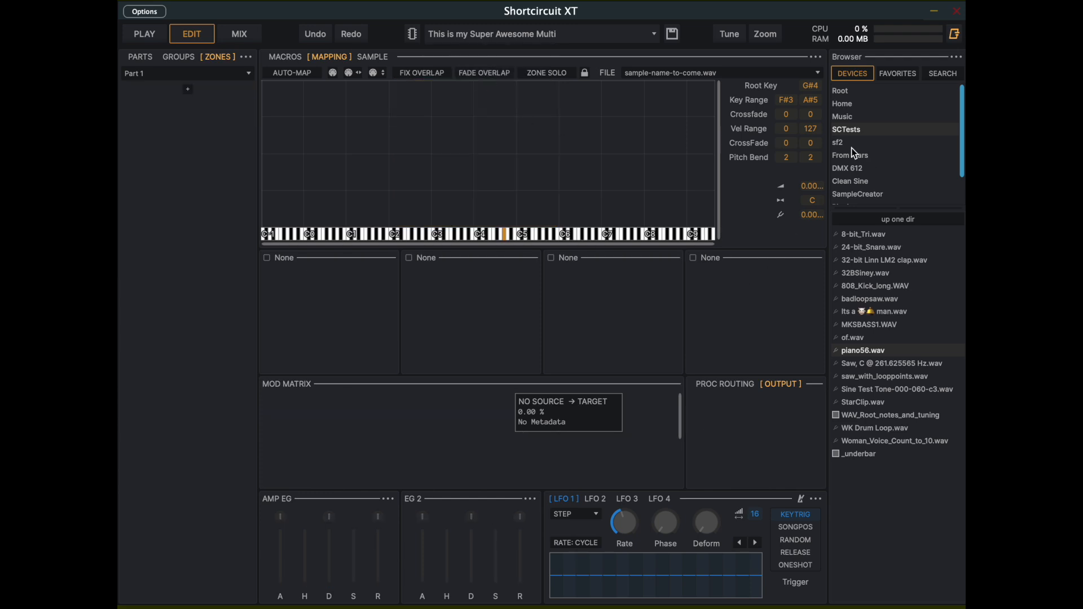
left_click(888, 219)
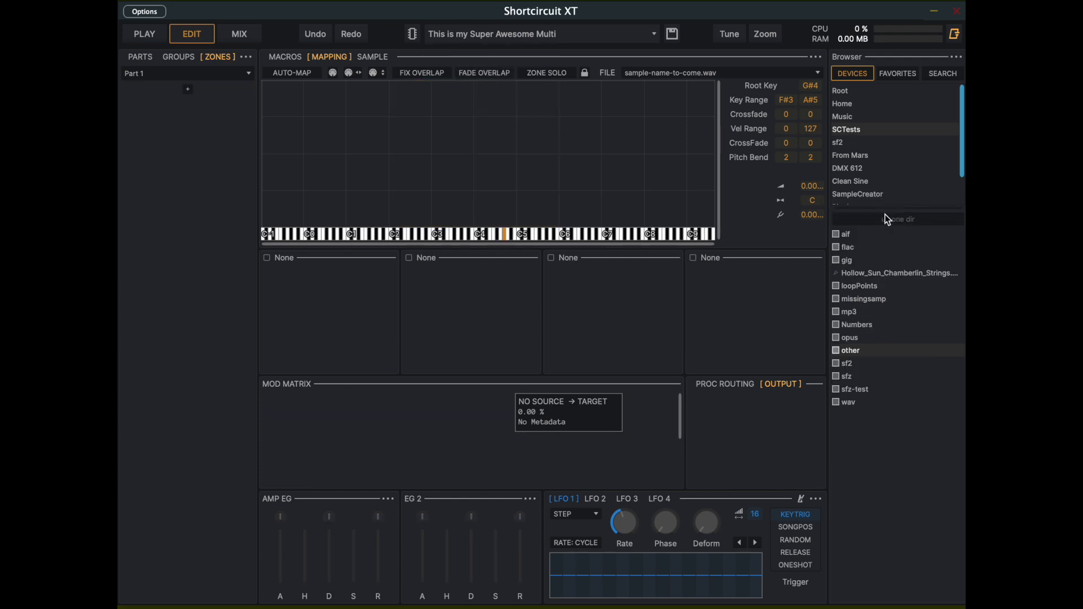
double_click(846, 377)
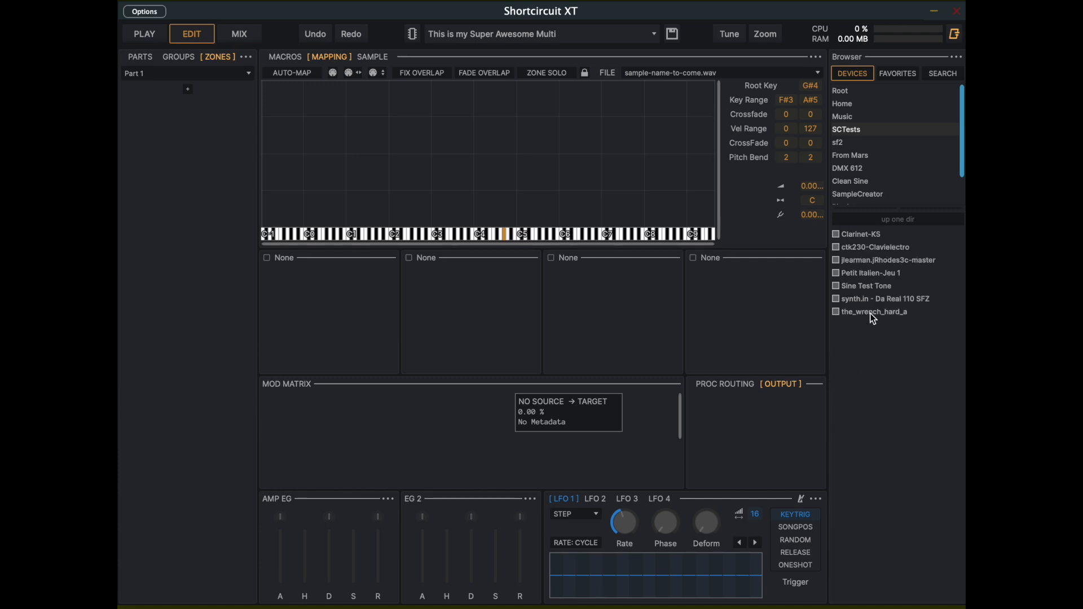
Load Kazoo.sf2 from the sf2 location into the mapping area and audition a low and a high note
left_click(843, 145)
left_click_drag(856, 341, 503, 159)
left_click(421, 234)
left_click(563, 237)
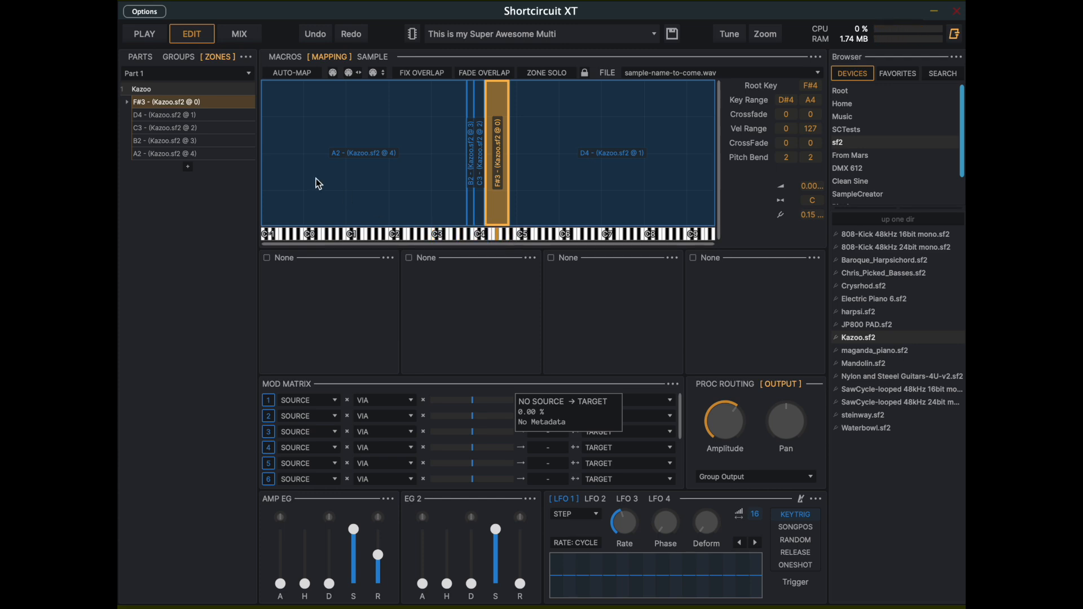
Raise Part 1's Aux 1 send to about 74% in the mixer
left_click(241, 33)
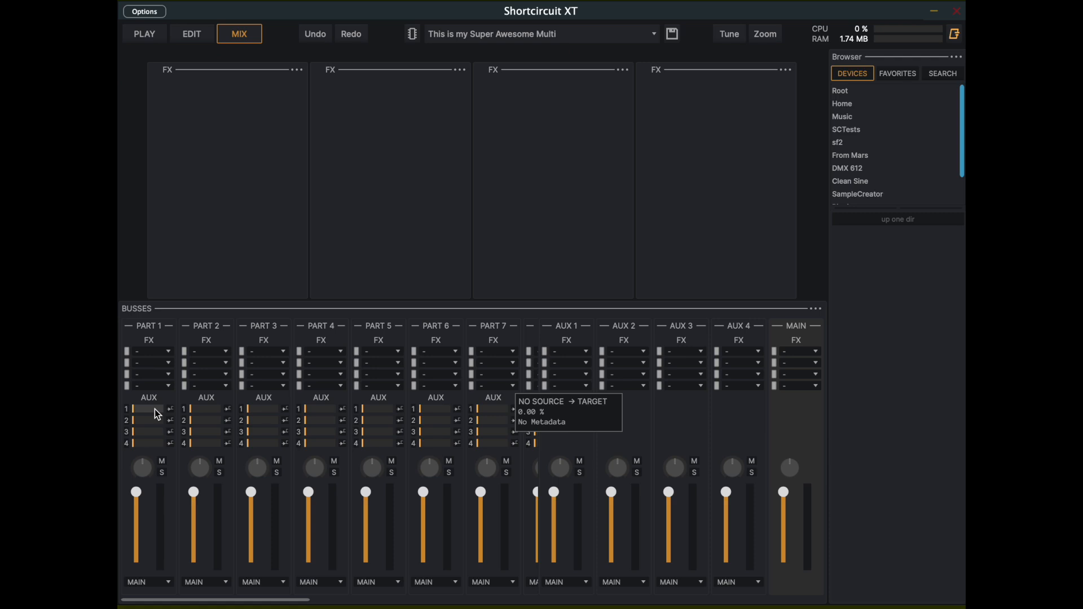
left_click_drag(135, 410, 161, 409)
mouse_move(160, 408)
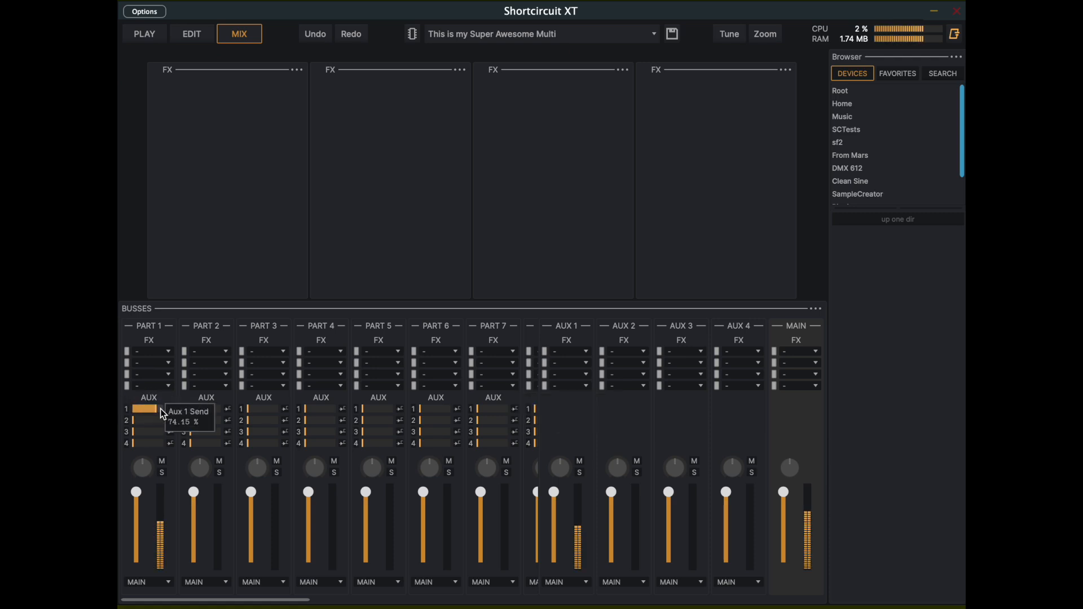
Add a Delay effect to Aux 1's first FX slot and show its parameters
left_click(568, 351)
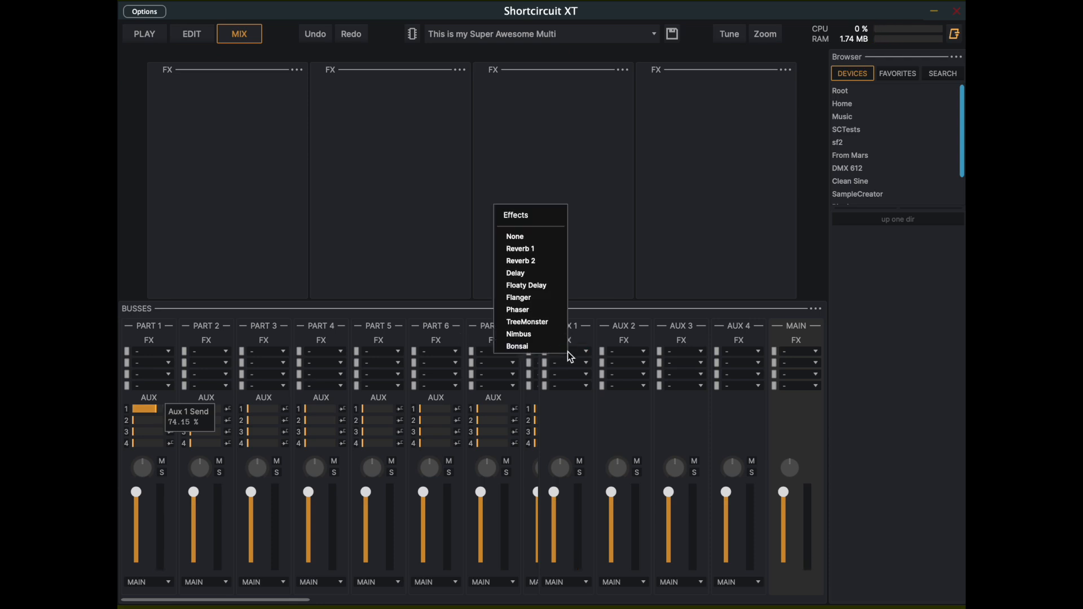
left_click(527, 269)
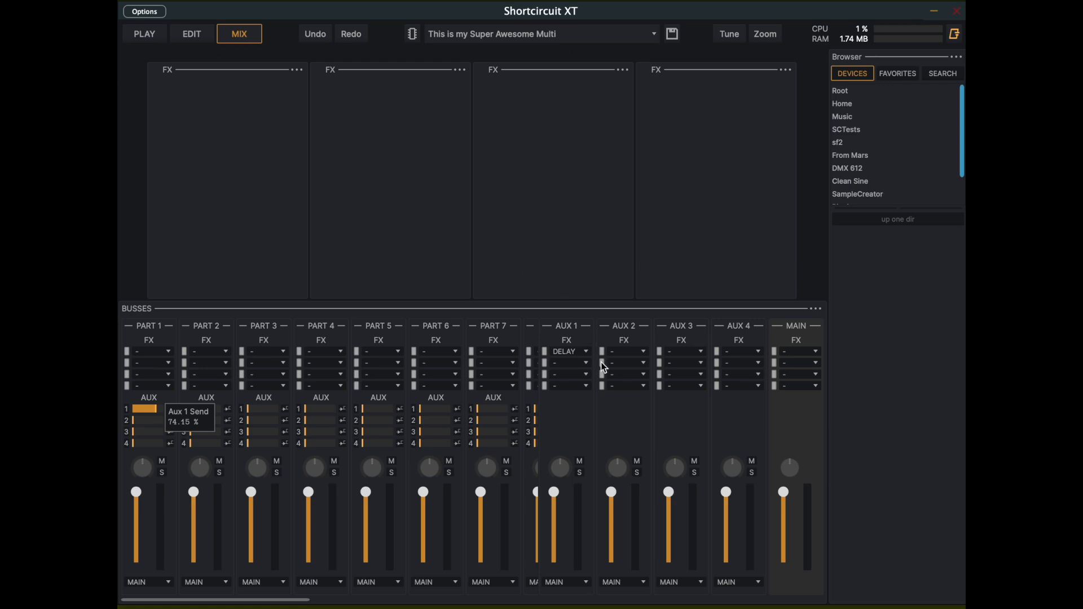
left_click(555, 413)
Set the Aux 1 delay's mix to maximum, raise its feedback to nearly halfway and shorten its left delay time
left_click_drag(287, 259, 291, 135)
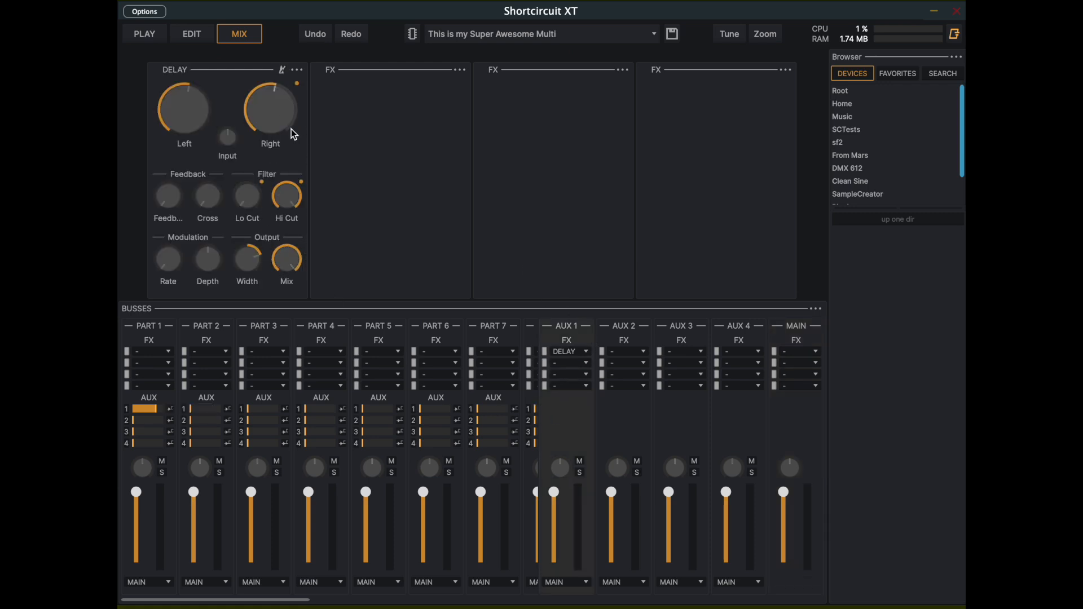
mouse_move(292, 133)
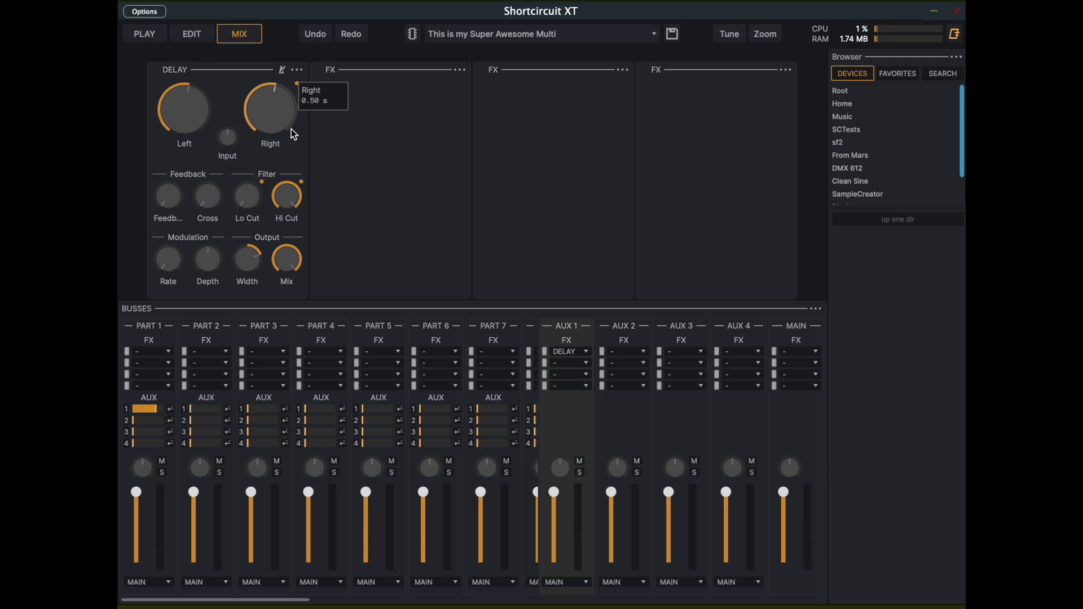
left_click_drag(158, 203, 179, 141)
mouse_move(187, 105)
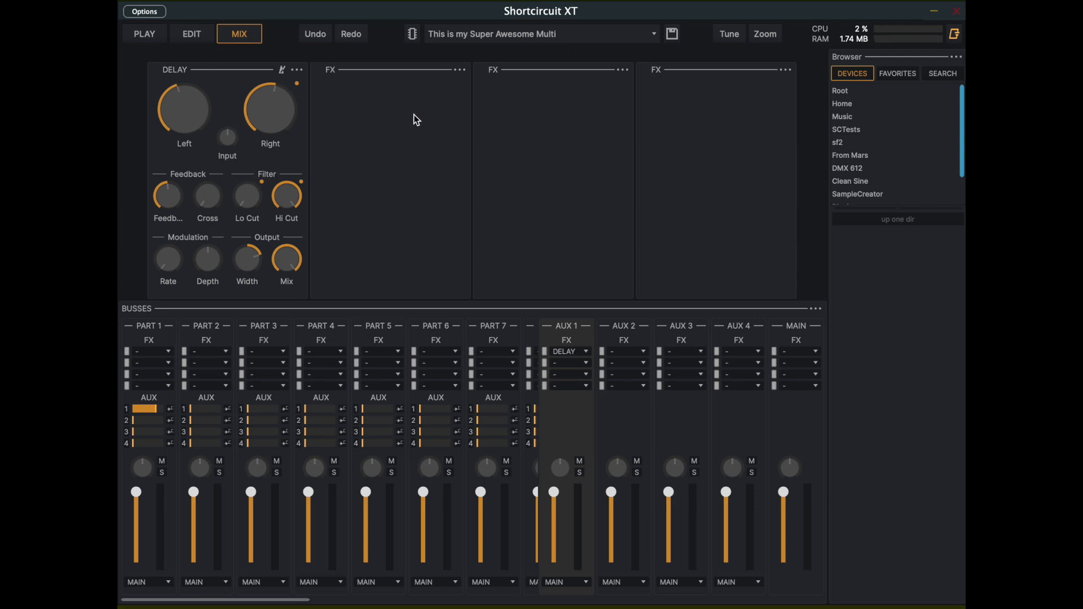
Check the effects available for Part 1's second FX slot without choosing one, and reset the engine to blank
left_click(165, 362)
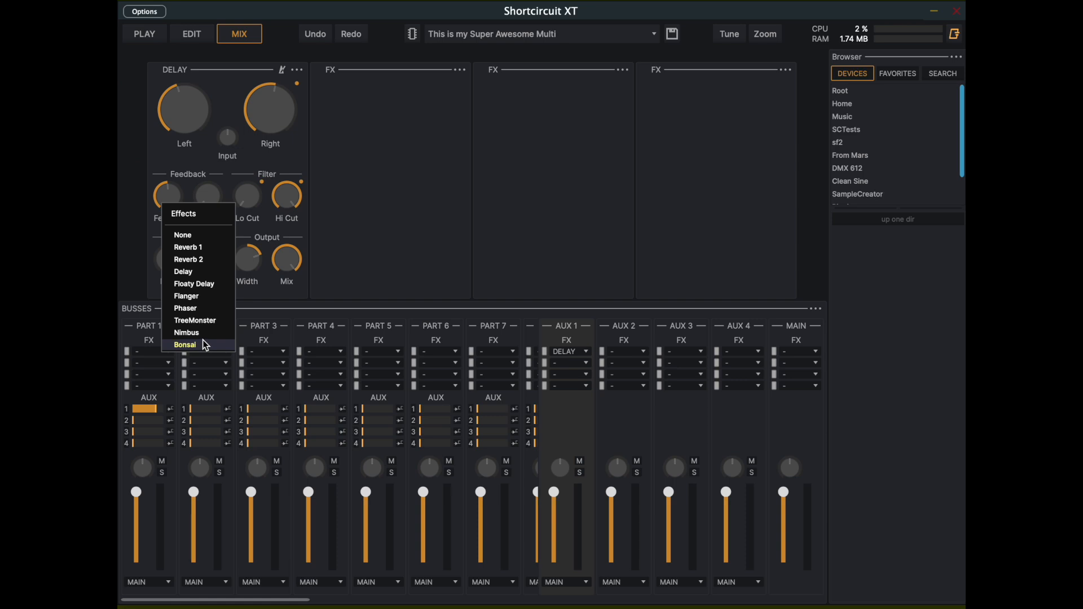
left_click(411, 212)
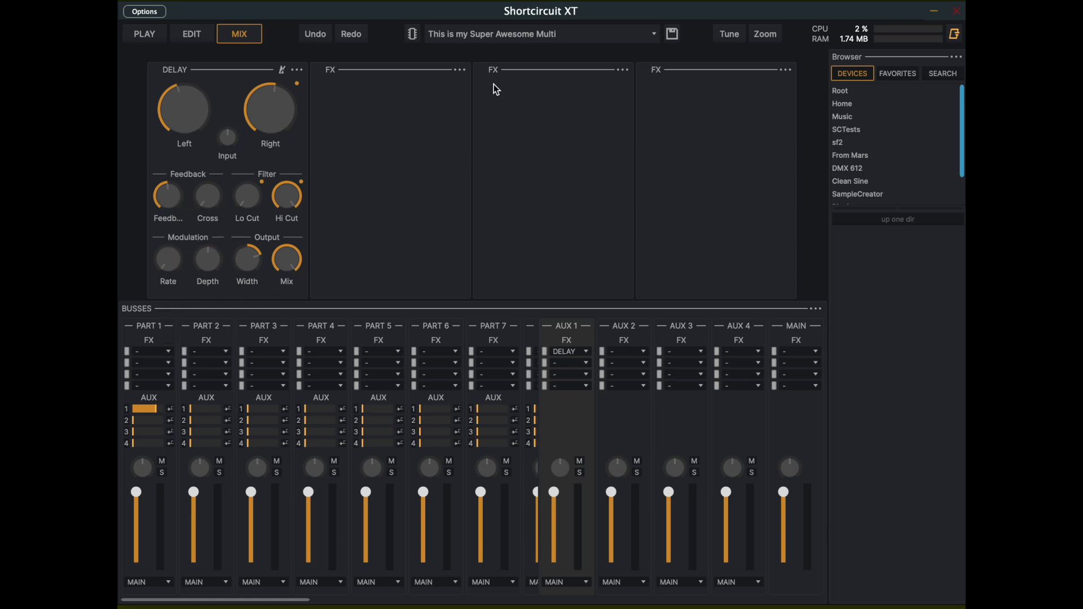
left_click(499, 33)
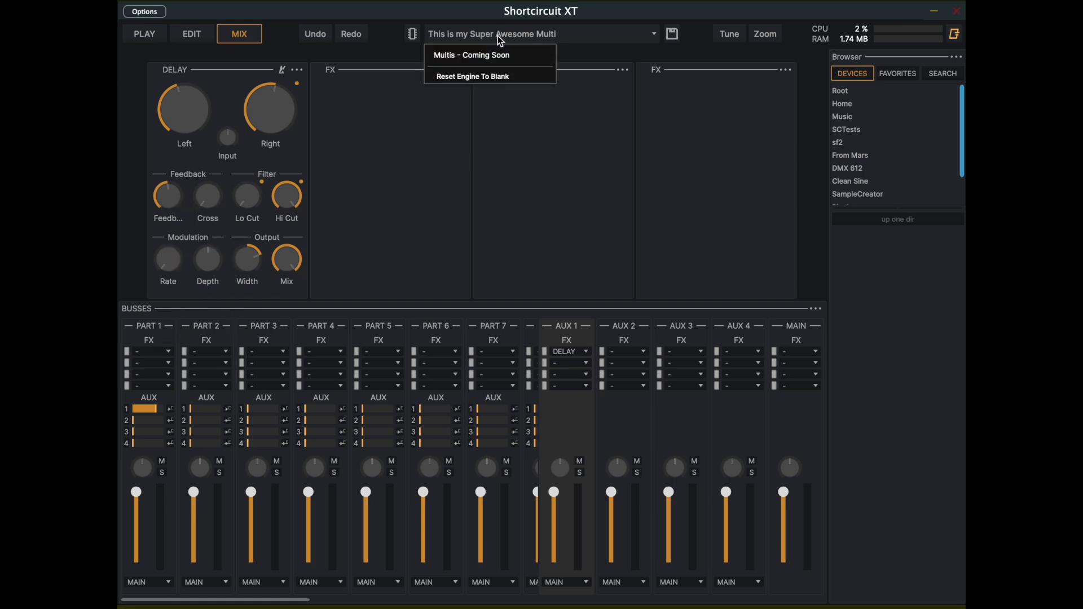
left_click(481, 78)
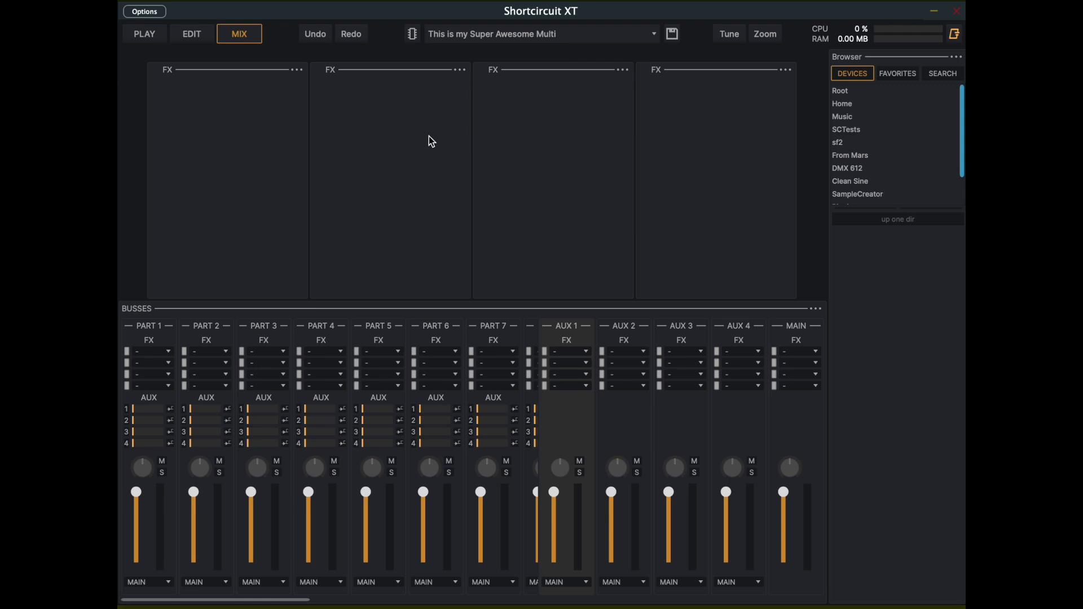
Map xc41428.flac from the Music birdsong folder onto the keyboard from C#2 to C5 and audition it
left_click(195, 34)
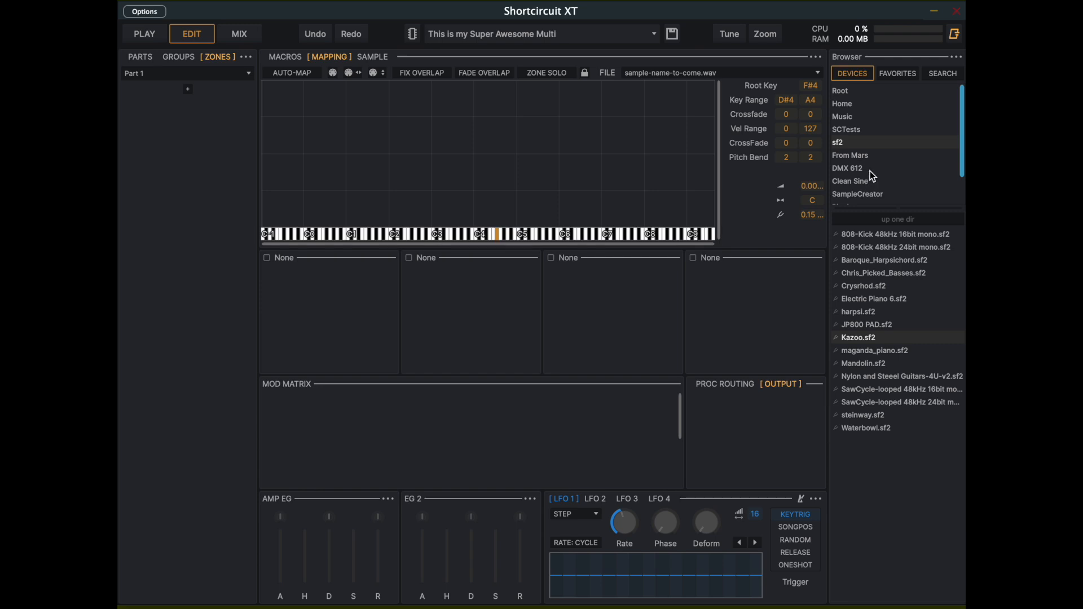
left_click(845, 117)
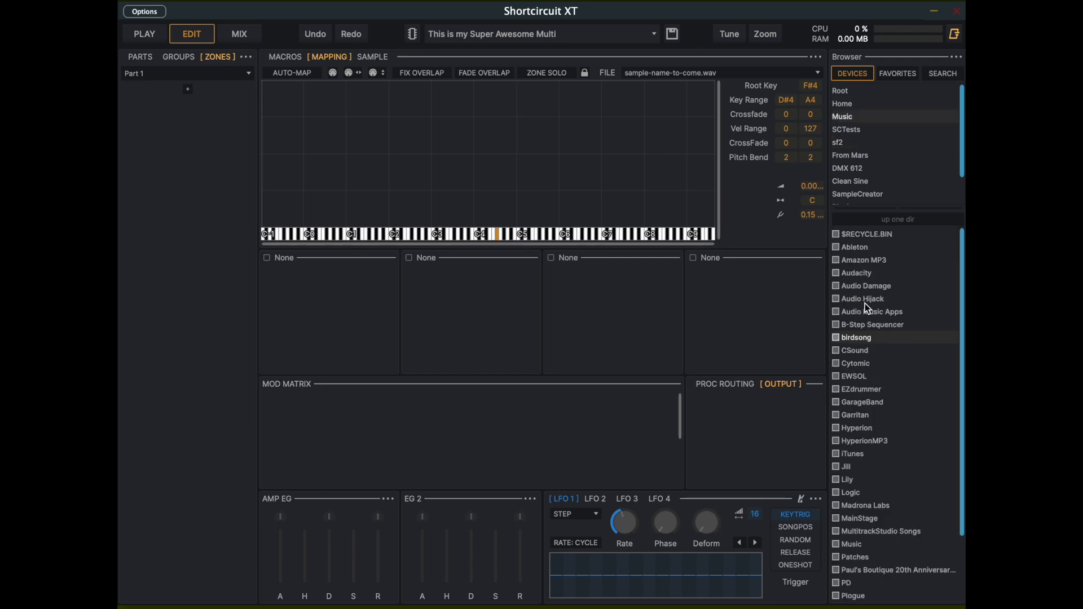
left_click(856, 338)
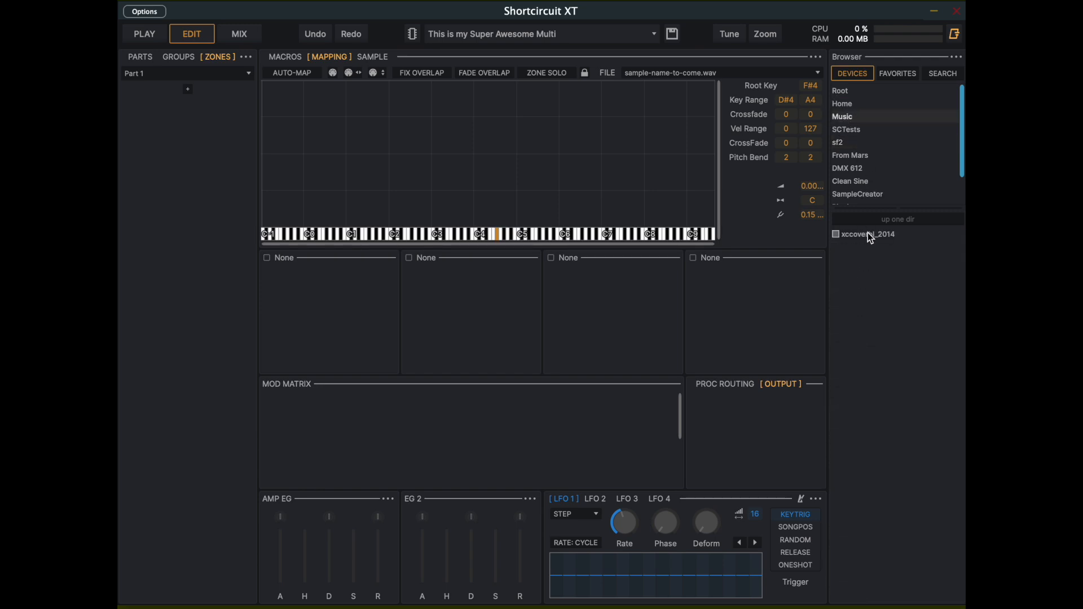
left_click(869, 235)
scroll(884, 420, "down", 3)
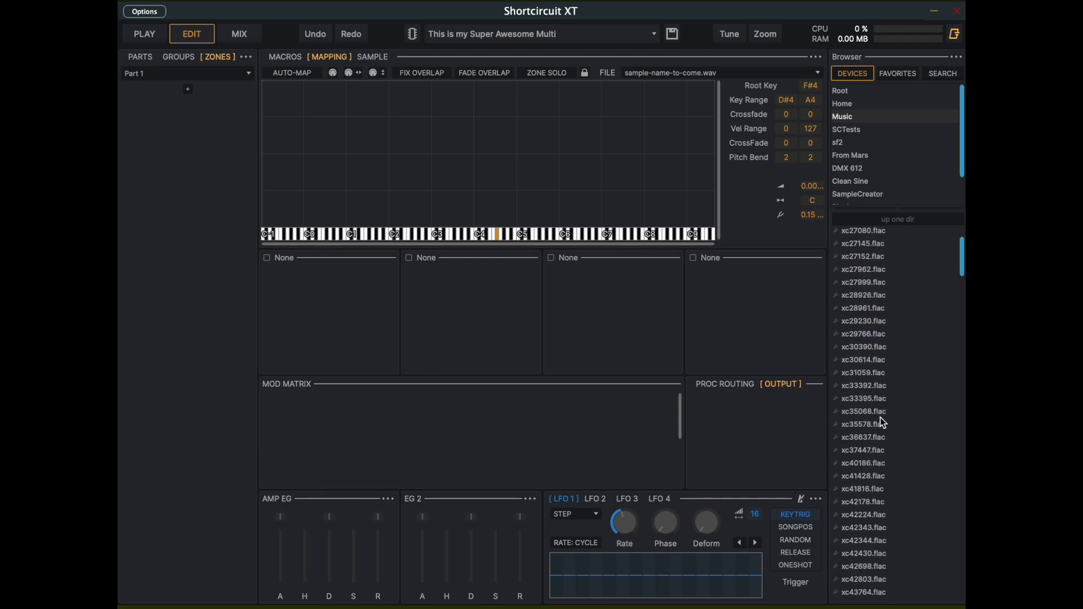
left_click_drag(863, 472, 459, 159)
left_click(471, 235)
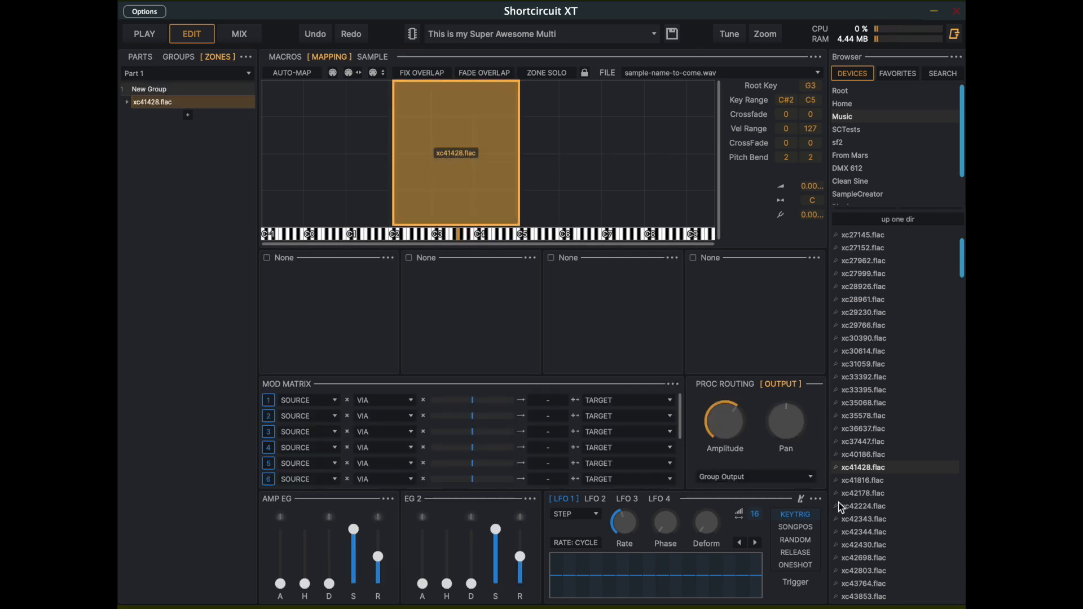
Map xc42698.flac from D3 to A5, audition the overlap, and move the xc41428.flac zone to C3 to B5
scroll(863, 516, "down", 1)
left_click_drag(863, 517, 479, 222)
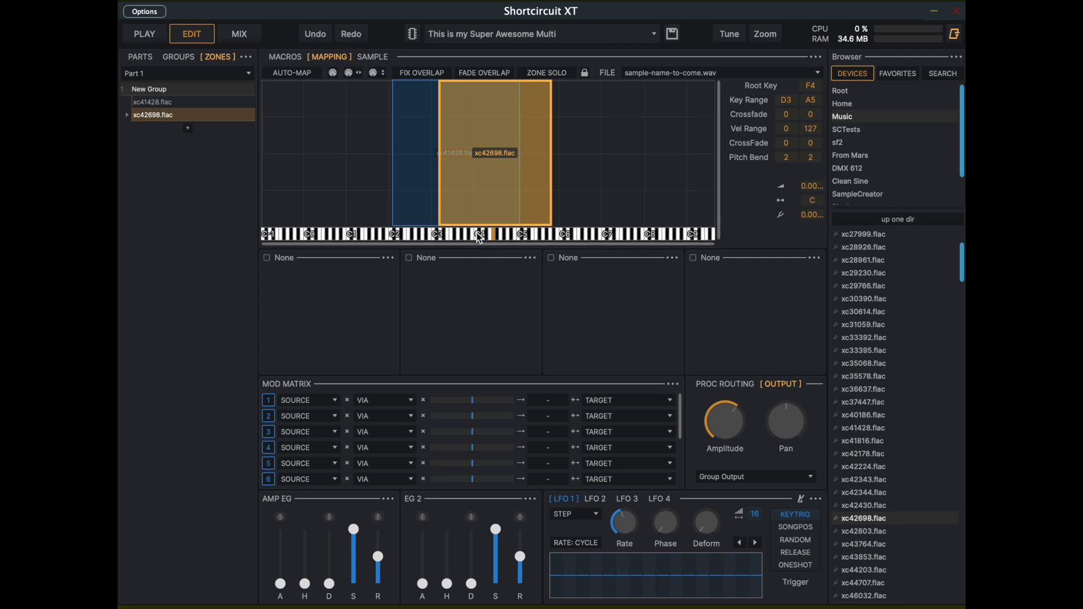
left_click(479, 235)
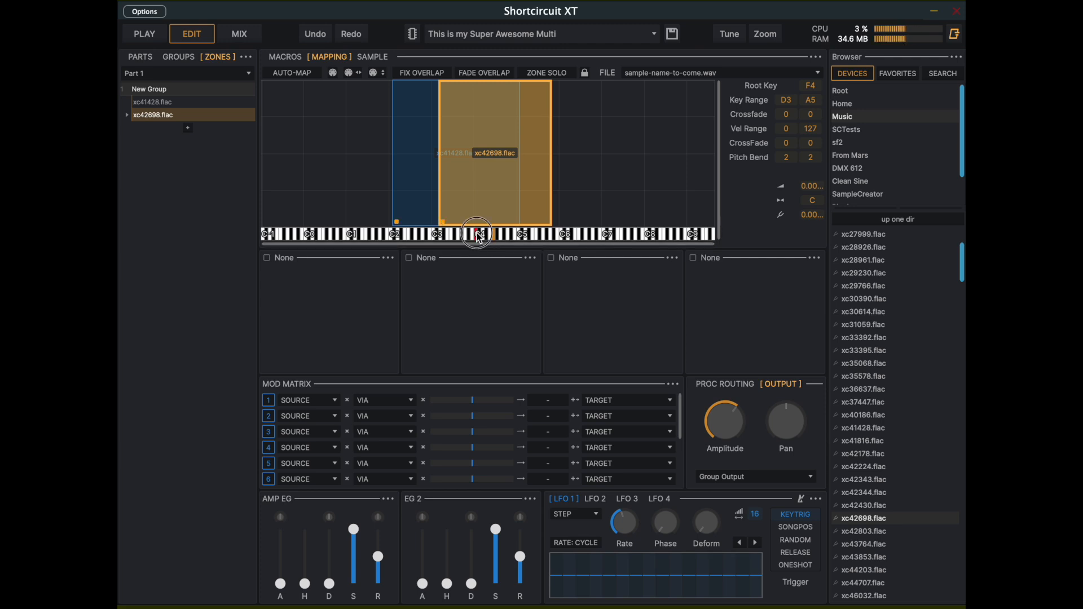
left_click_drag(415, 189, 471, 193)
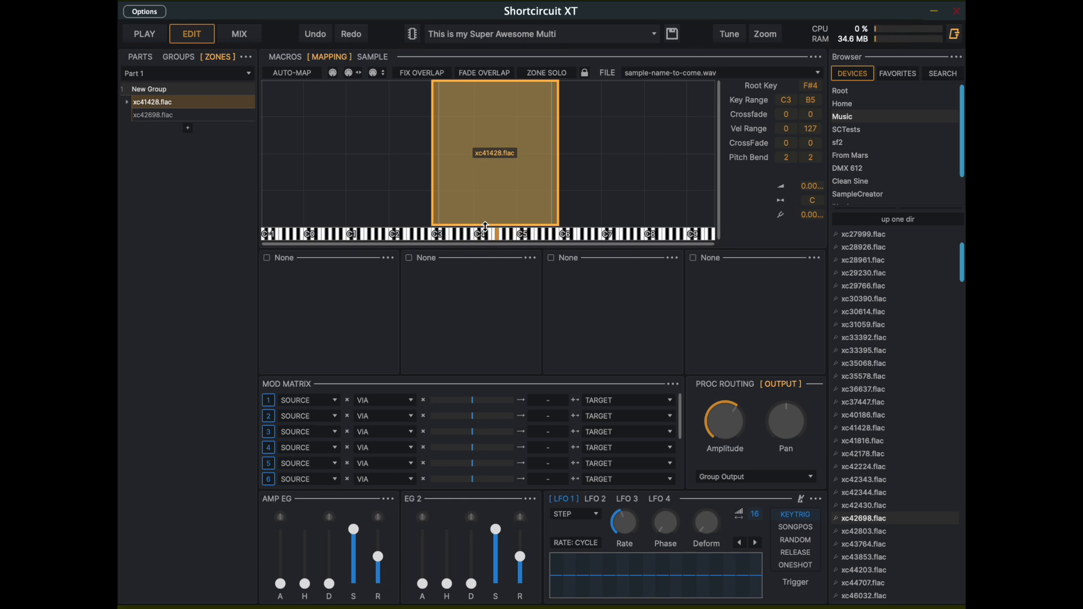
Pan the xc41428.flac zone left and the xc42698.flac zone right
left_click_drag(792, 425, 741, 445)
left_click(186, 118)
left_click_drag(786, 421, 797, 401)
mouse_move(799, 407)
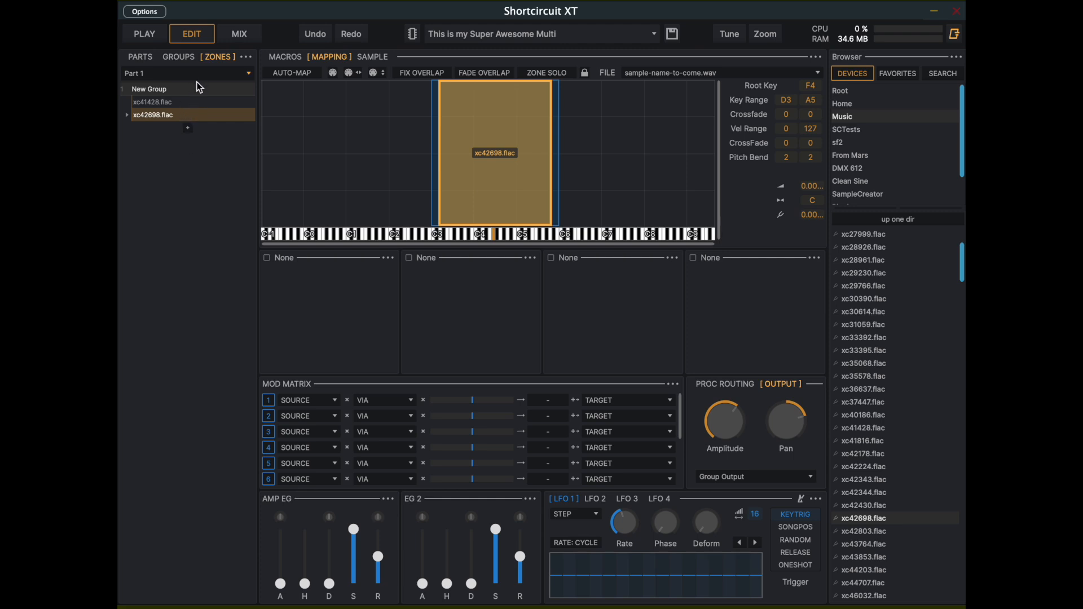
Add a String Resonator to the first processor slot of both zones together and lower its mix to about 43%
left_click(193, 103, "ctrl")
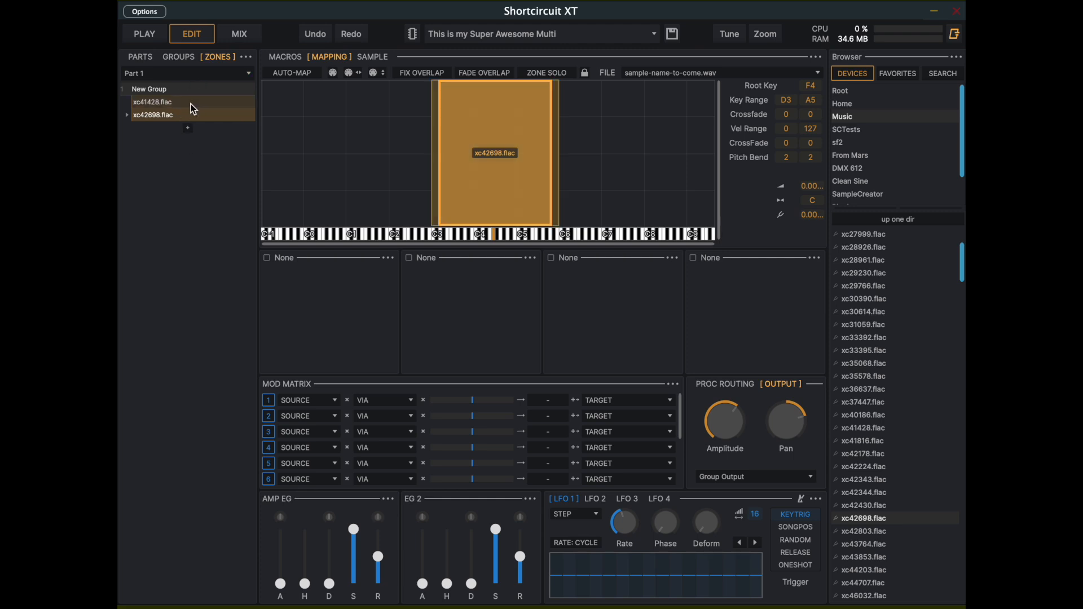
left_click(385, 258)
mouse_move(419, 378)
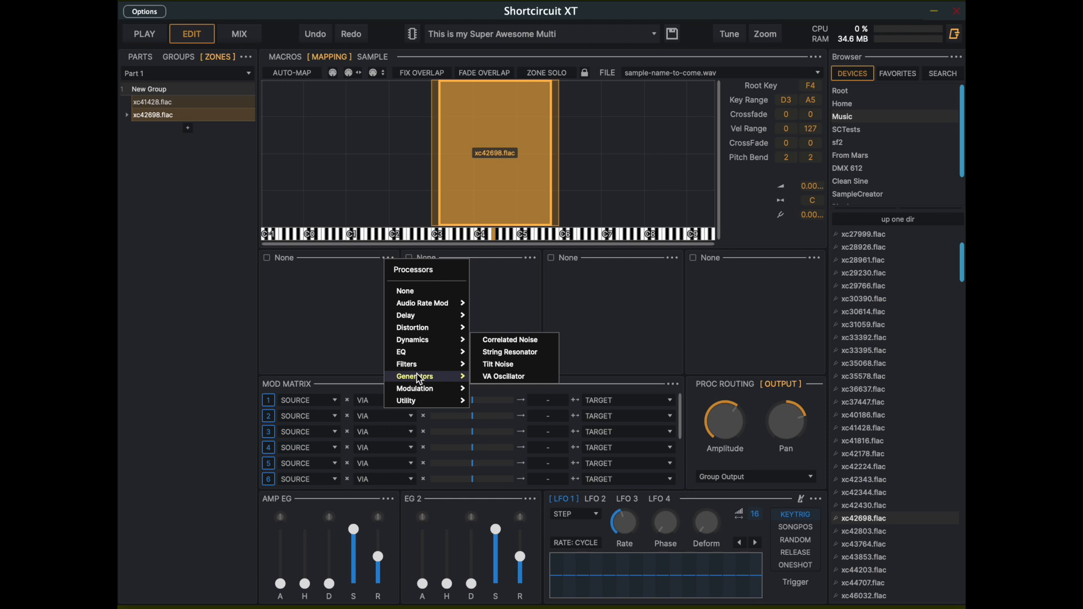
left_click(503, 355)
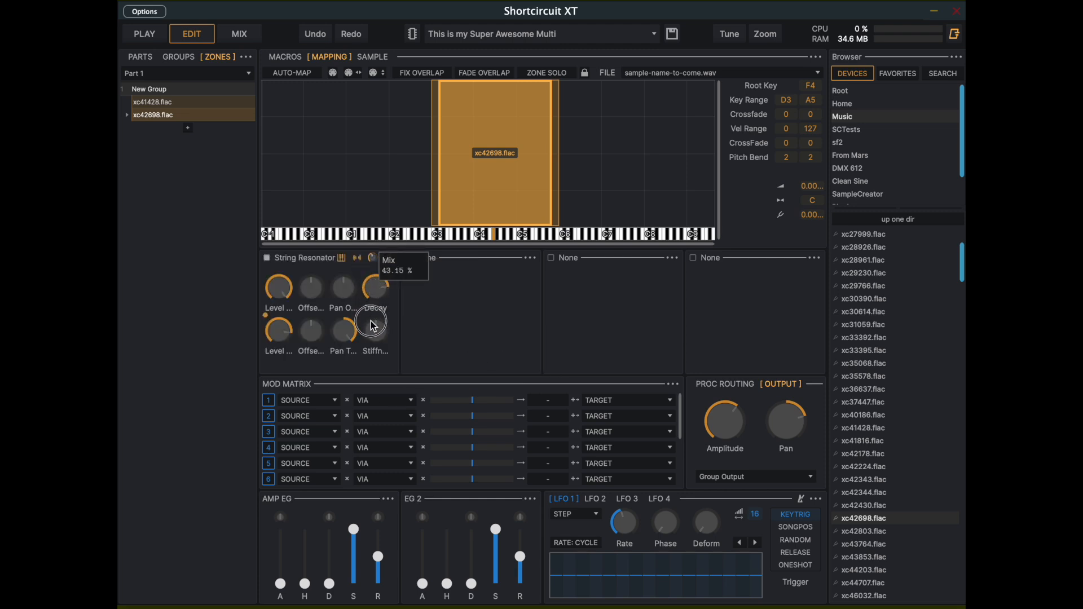
mouse_move(375, 329)
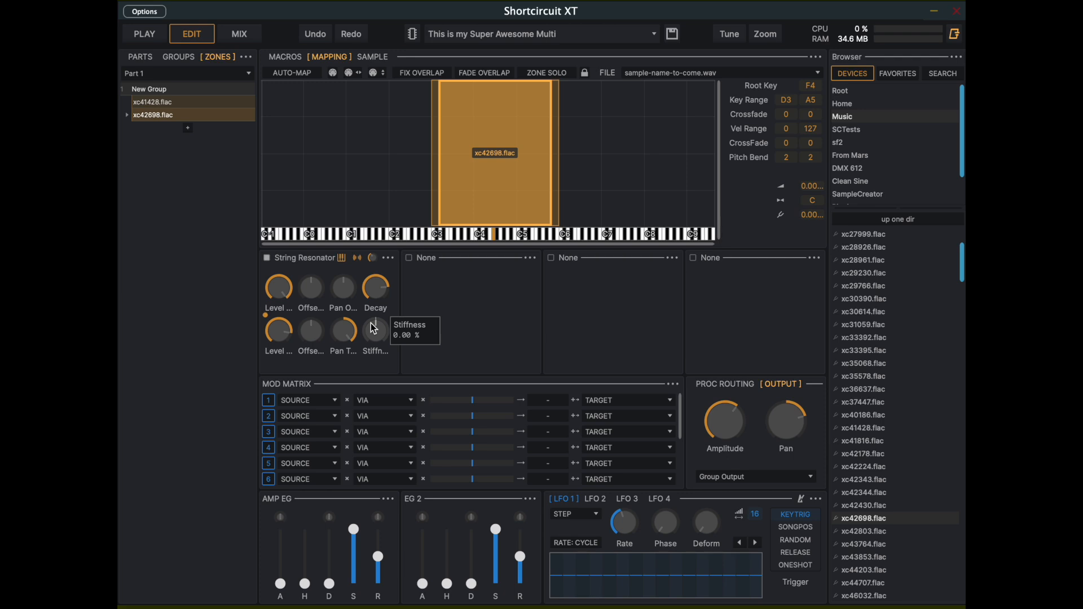
Compare the two zones' settings individually and add a Compressor to the second processor slot of xc41428.flac only
left_click(194, 100)
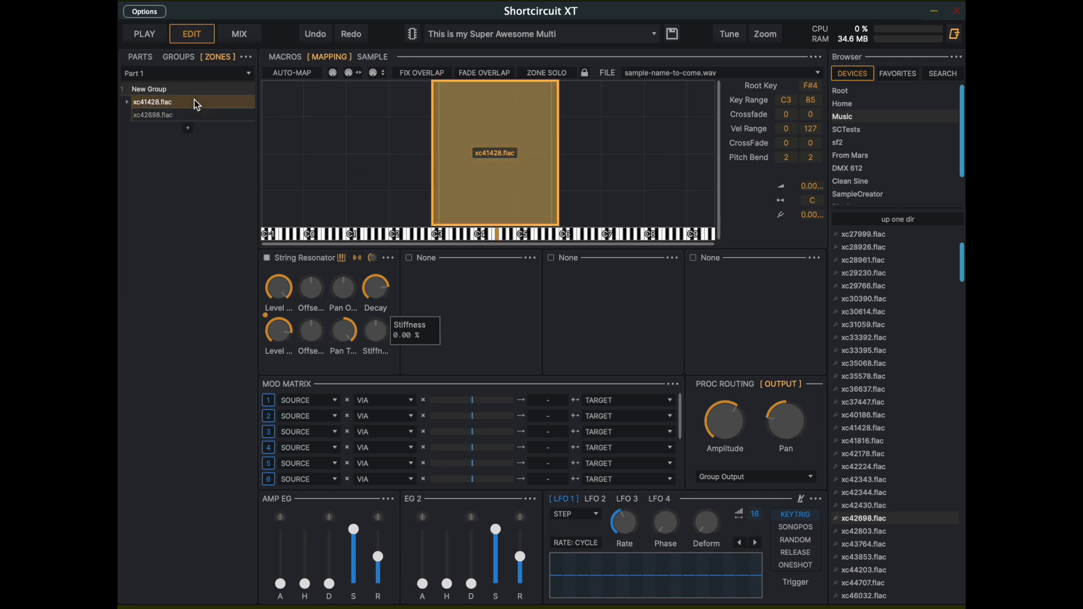
left_click(194, 117)
left_click(199, 105)
left_click(531, 258)
mouse_move(571, 325)
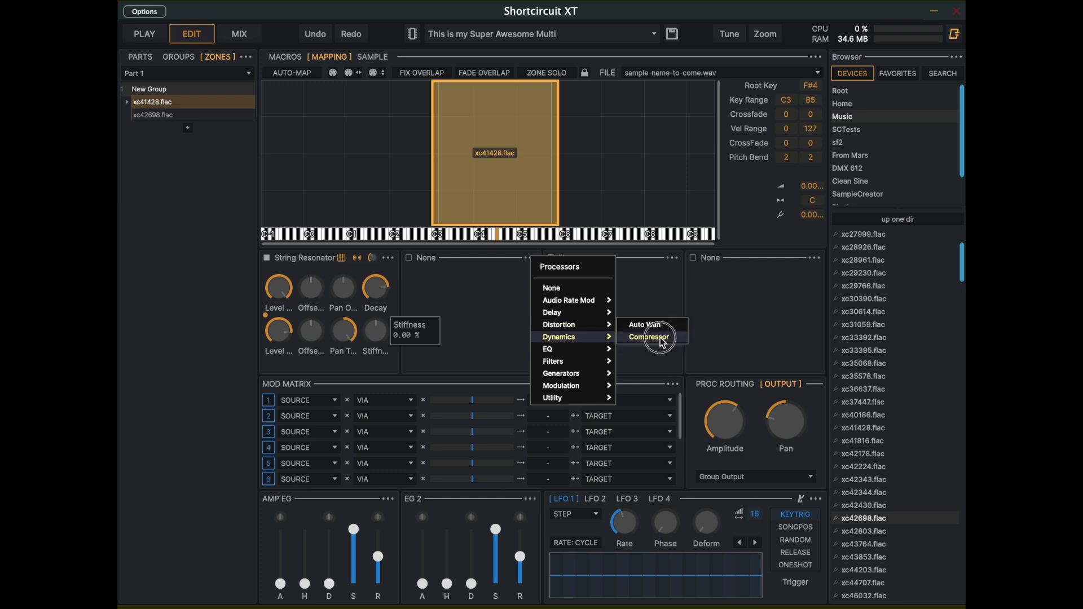
left_click(654, 339)
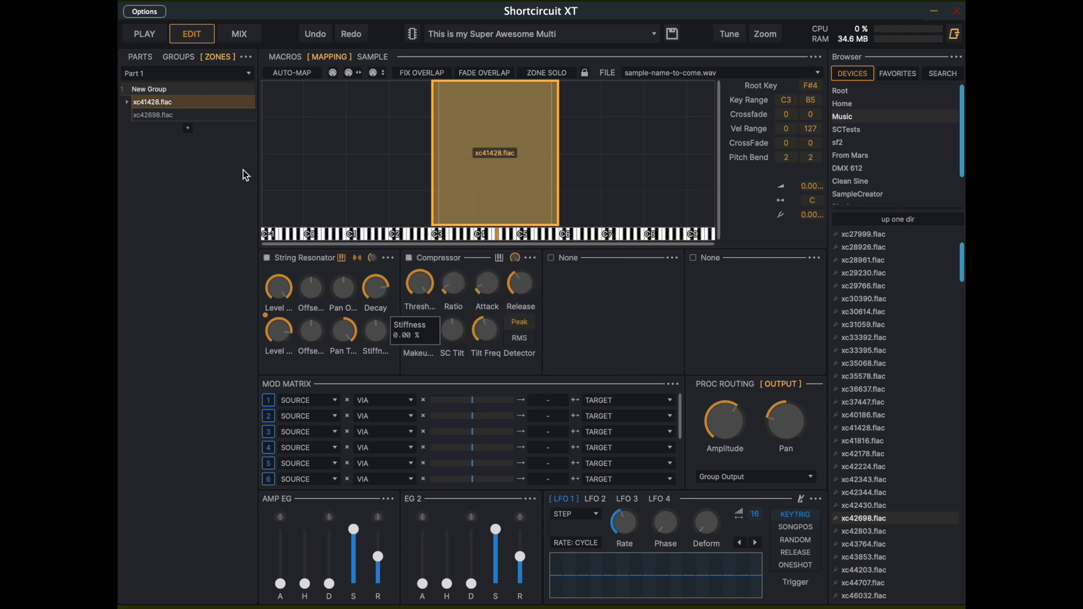
Select both zones, copy the Compressor to all of them, and clear their second processor slot to None
left_click(178, 116, "ctrl")
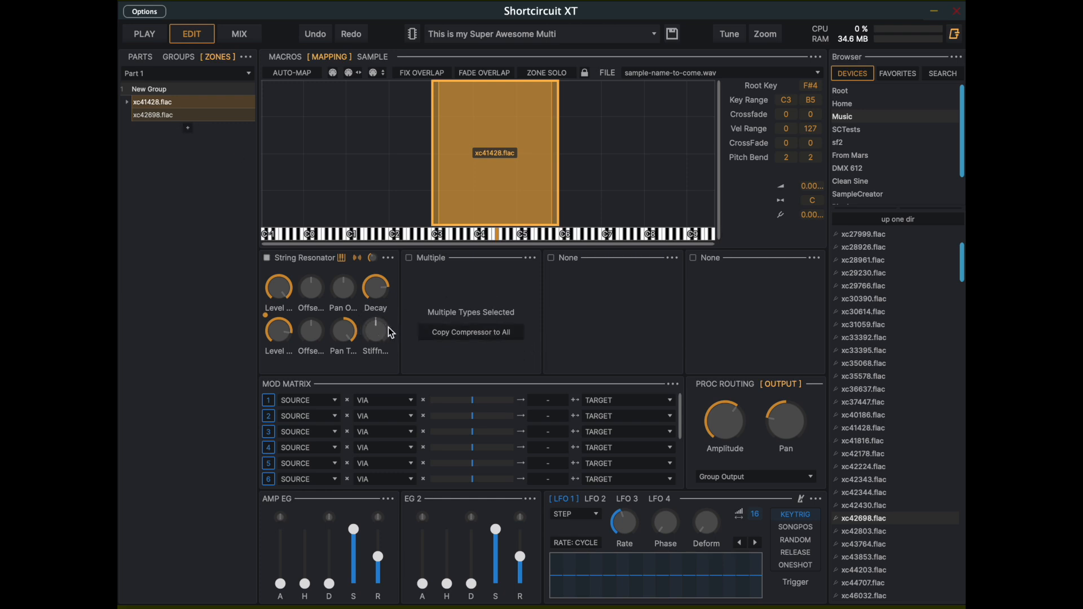
left_click(467, 333)
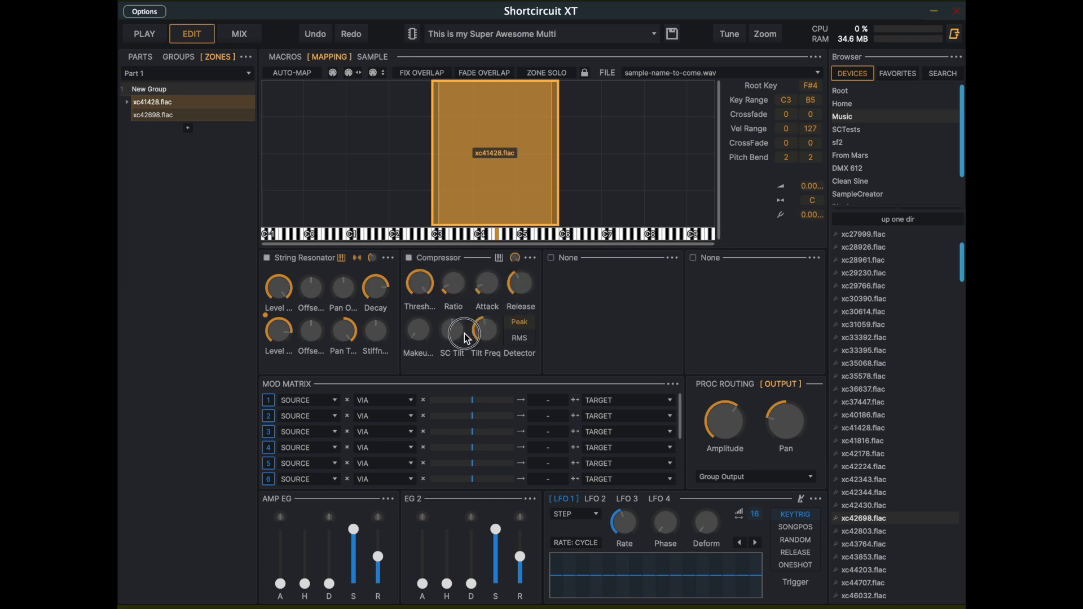
left_click(531, 258)
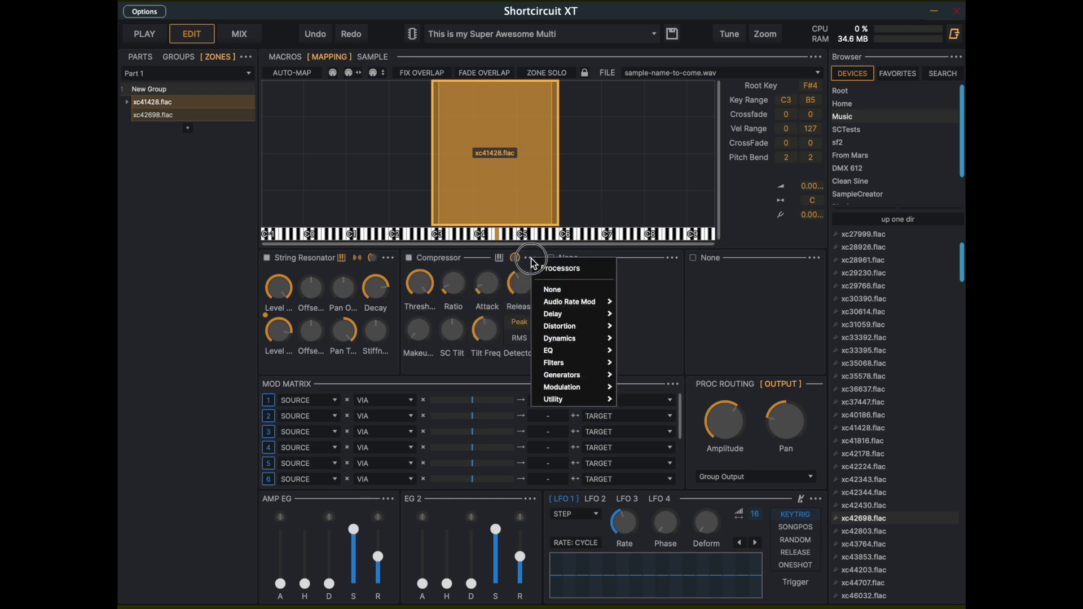
left_click(549, 289)
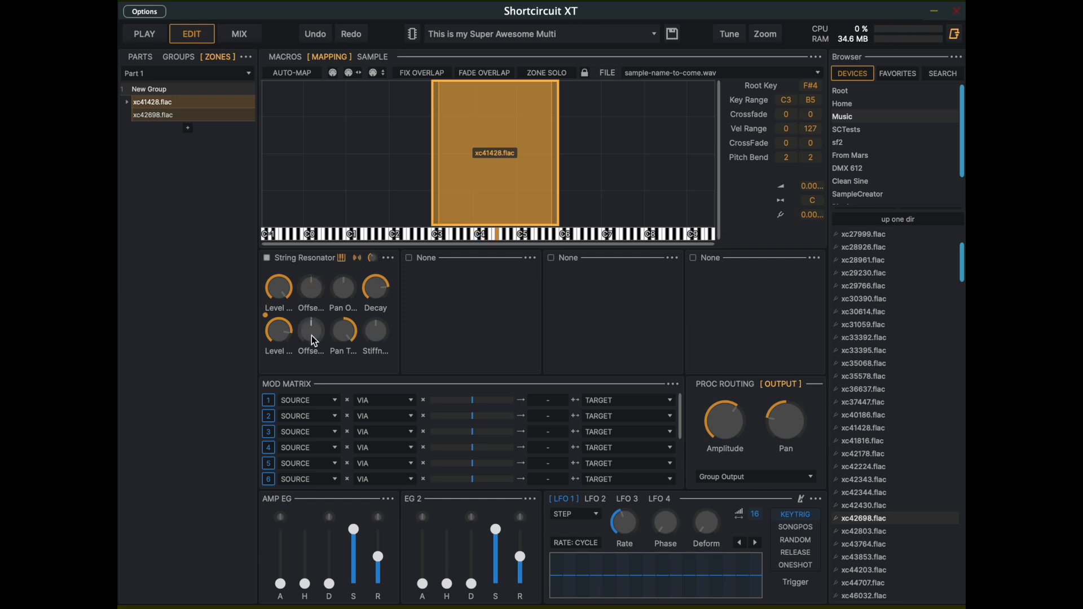
Lower the String Resonator's Offset Two slightly below zero for both zones and set LFO 1's shape to Noise
mouse_move(314, 338)
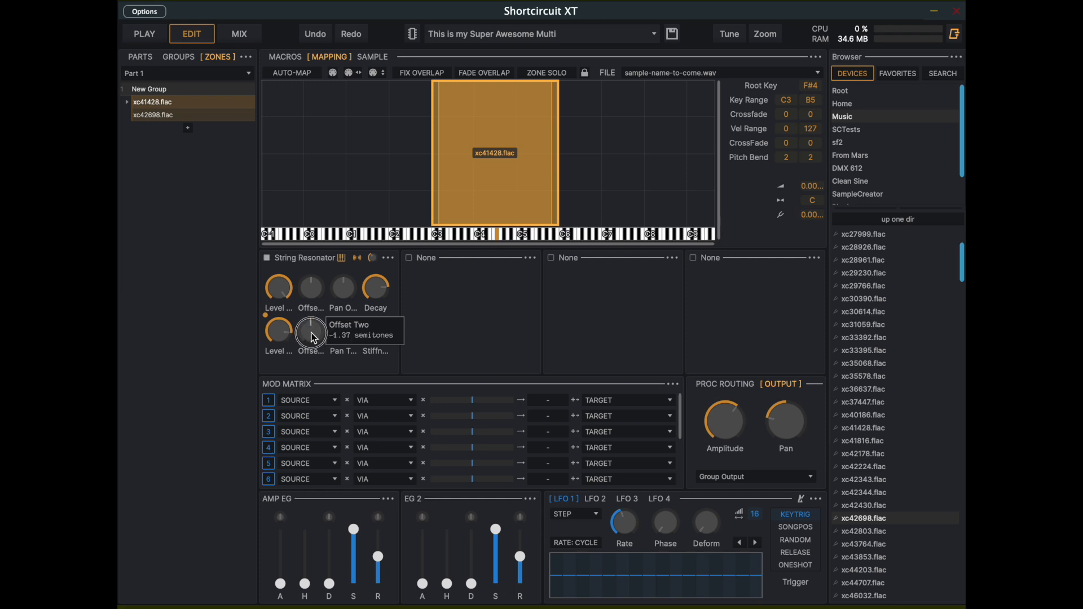
scroll(314, 338, "up", 2)
left_click(566, 518)
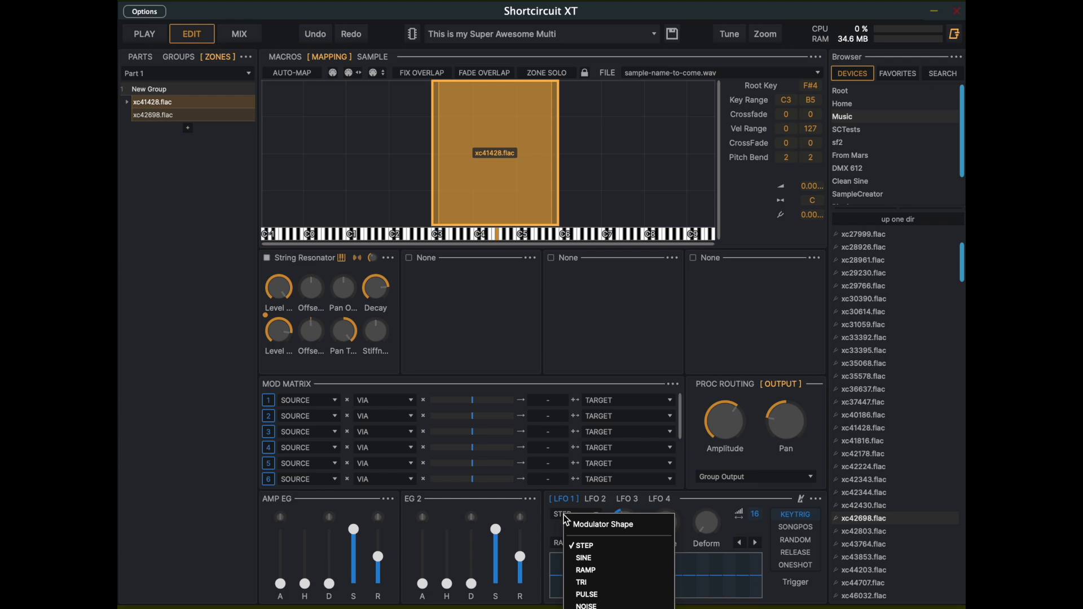
left_click(587, 606)
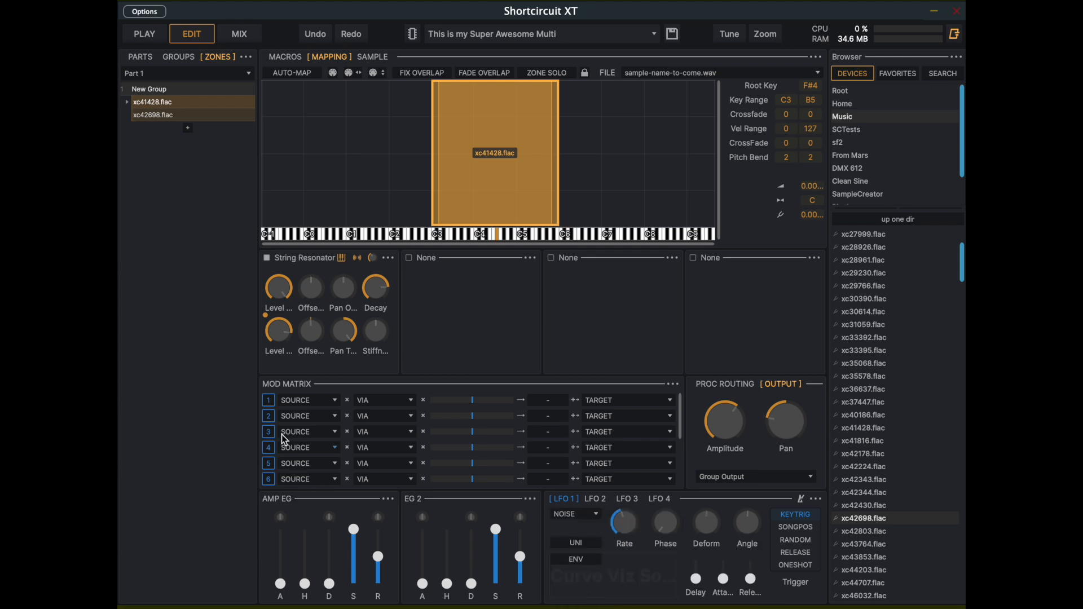
Route LFO 1 to the String Resonator's Offset Two in the first modulation row with a depth of about 0.27 semitones
left_click(305, 406)
left_click(355, 263)
left_click(638, 403)
mouse_move(605, 397)
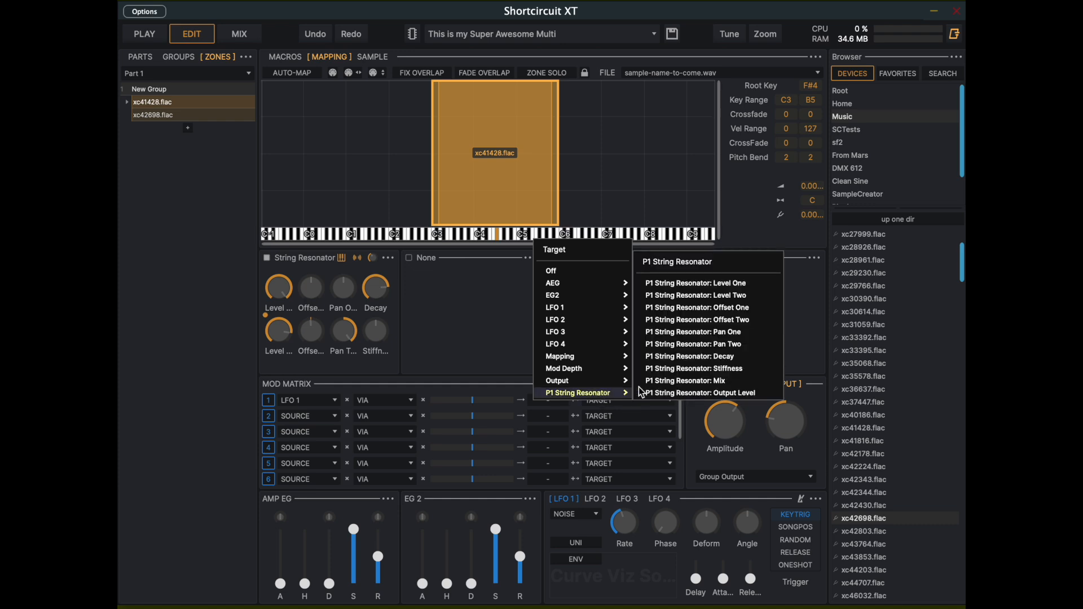
left_click(728, 319)
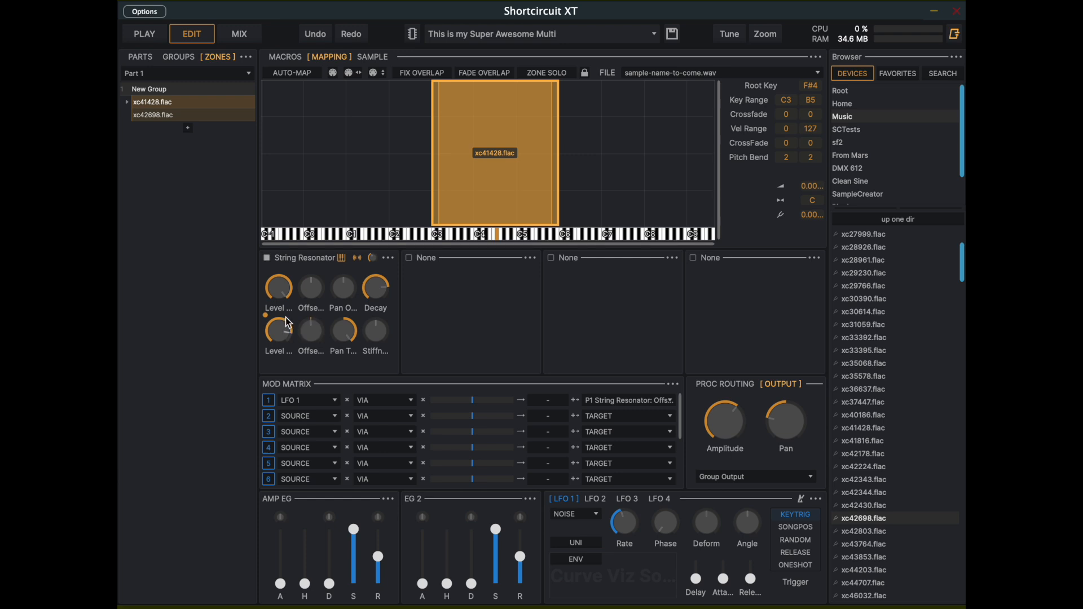
left_click_drag(474, 401, 484, 405)
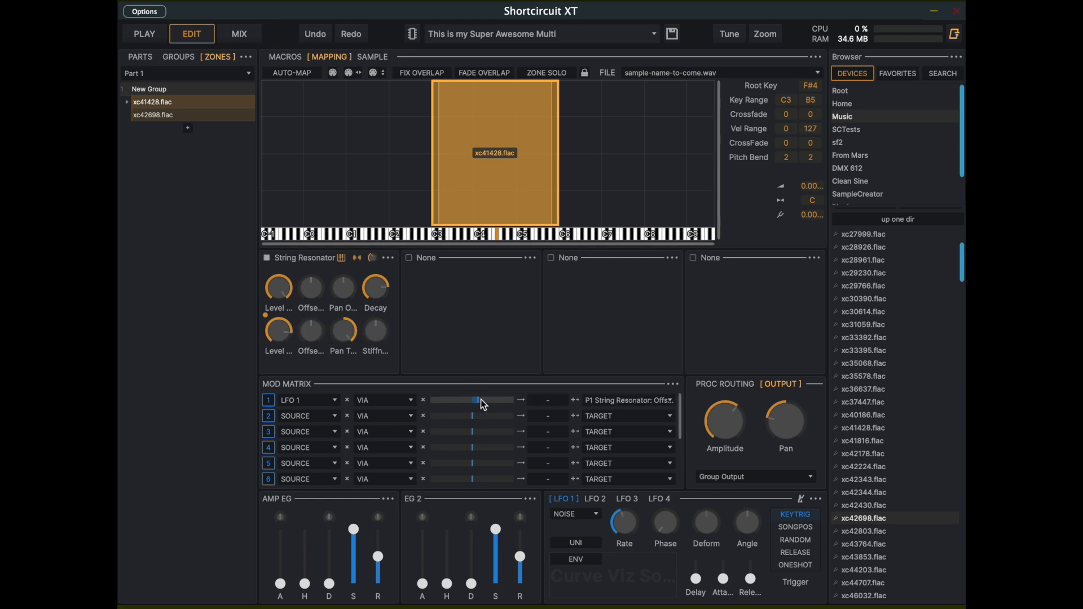
mouse_move(484, 404)
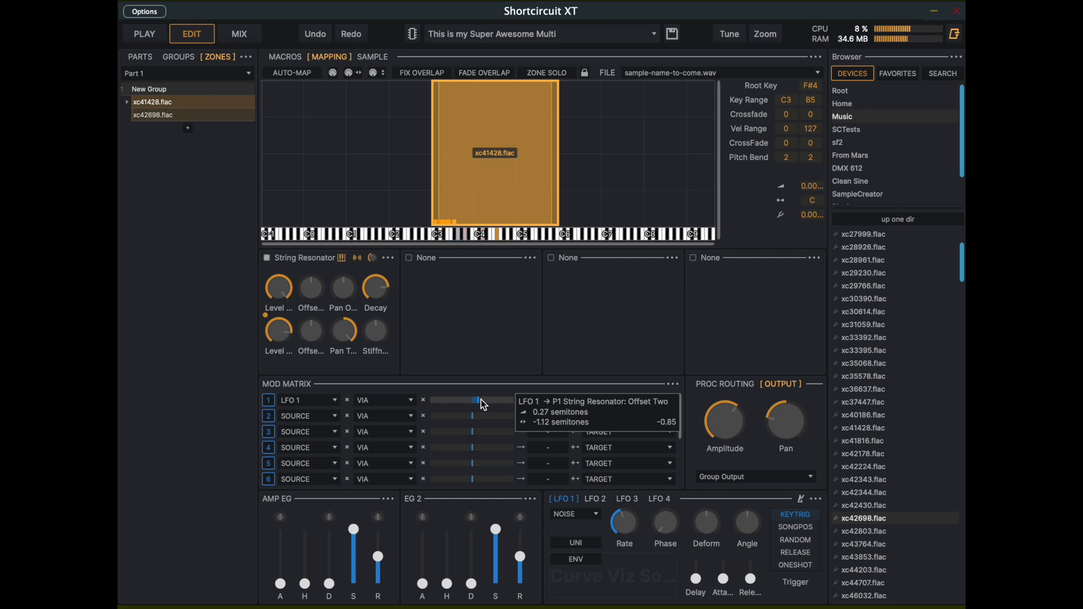
Add a Floaty Delay to Part 1's first FX slot in the mixer and show its parameters
left_click(240, 34)
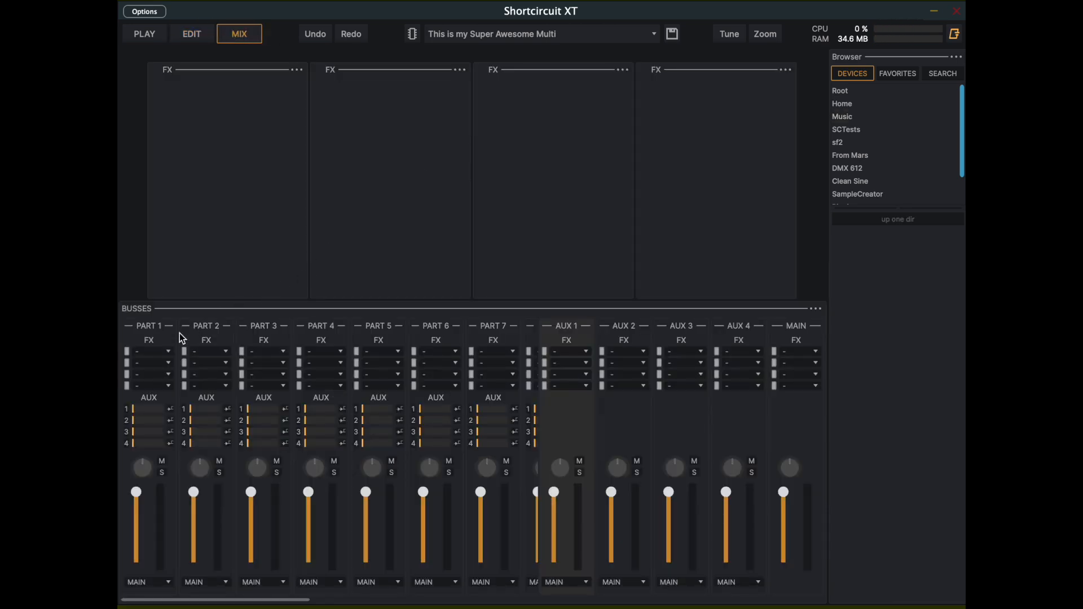
left_click(157, 352)
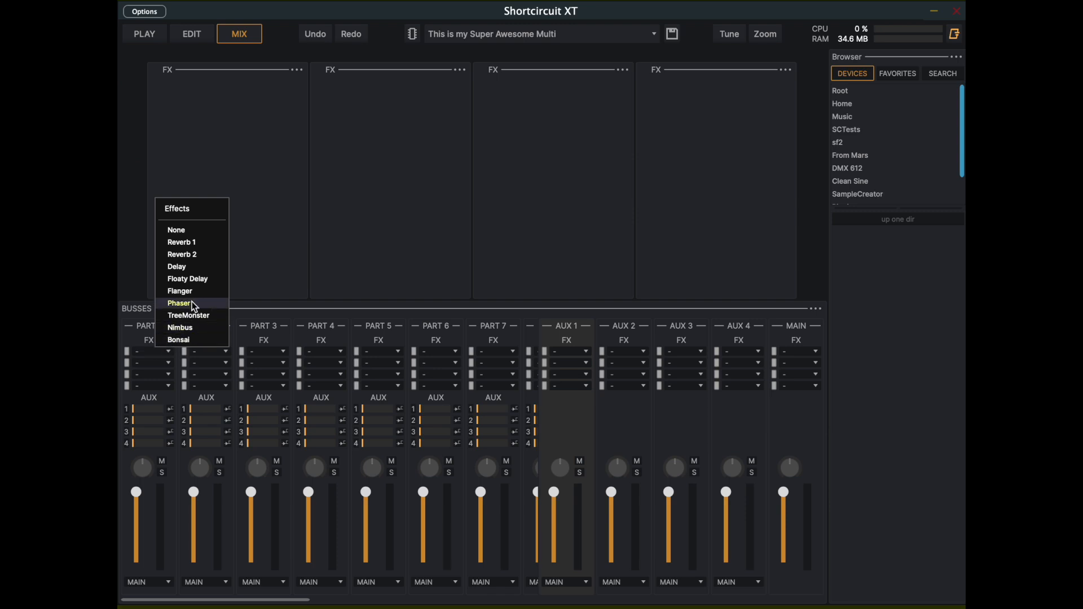
left_click(198, 279)
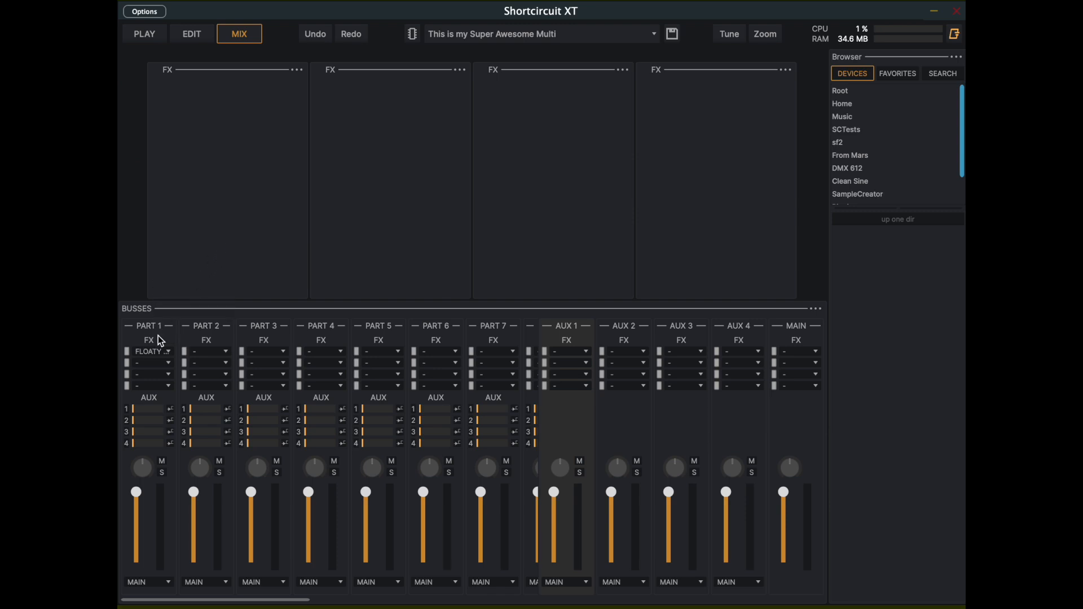
left_click(134, 337)
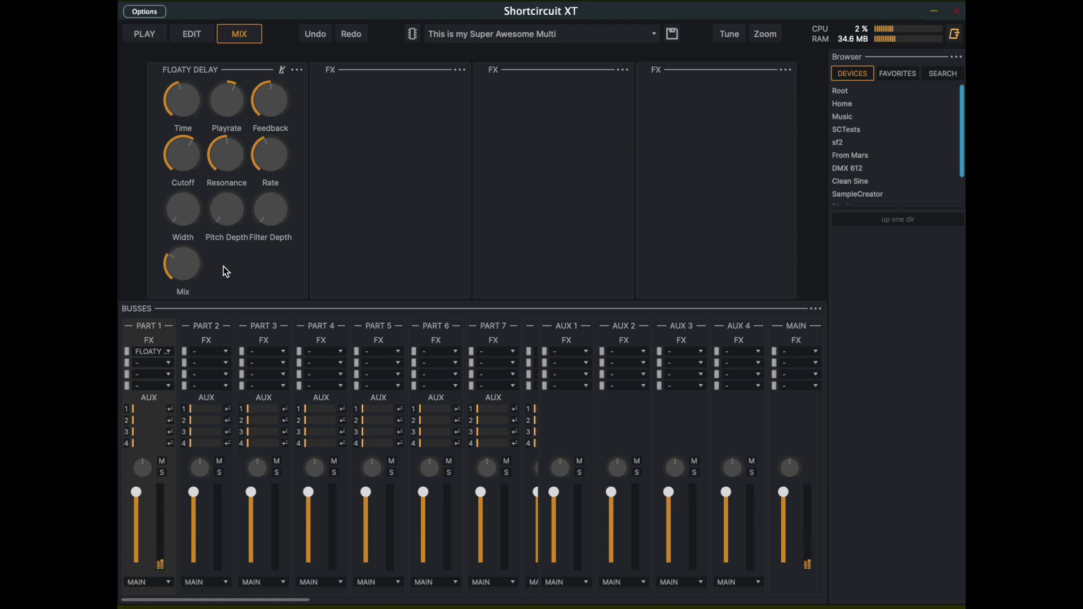
Raise the Floaty Delay's playrate and lengthen its time slightly
mouse_move(223, 101)
left_click_drag(224, 105, 224, 94)
mouse_move(182, 98)
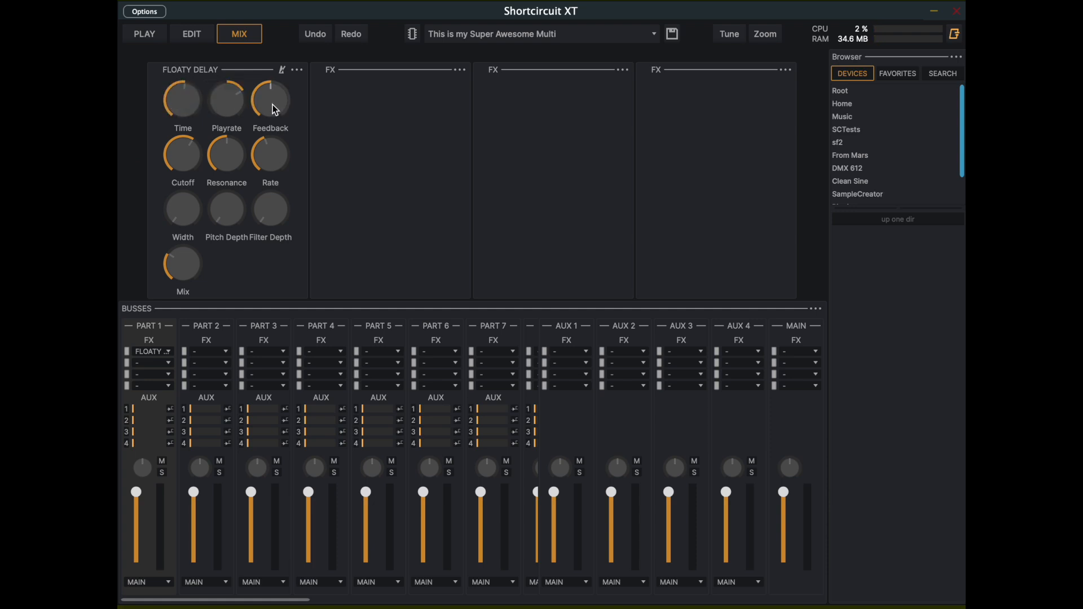
mouse_move(273, 105)
left_click(518, 188)
key("super+shift+5")
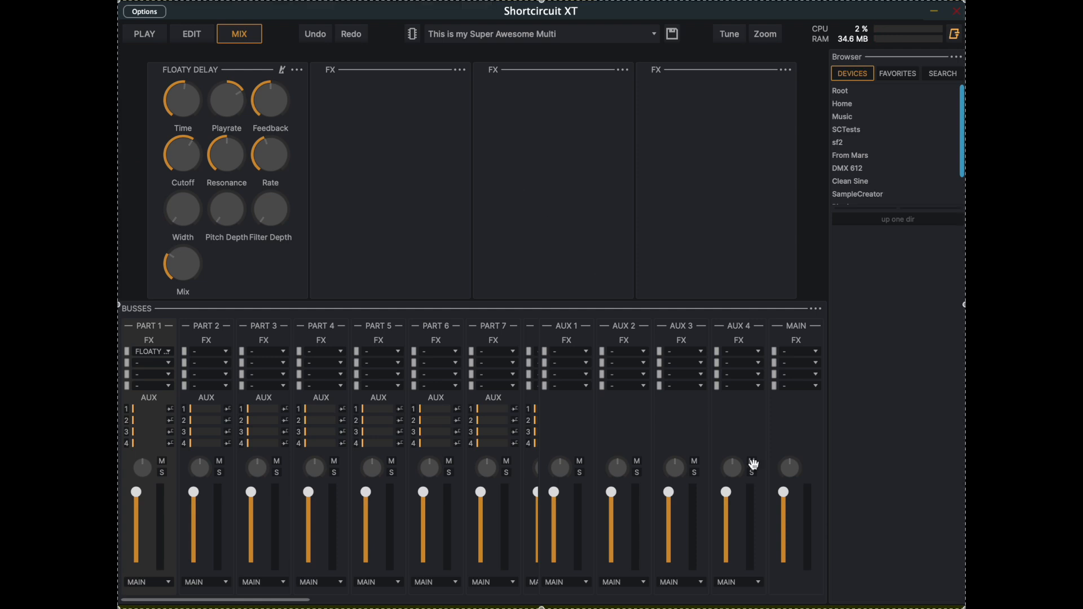